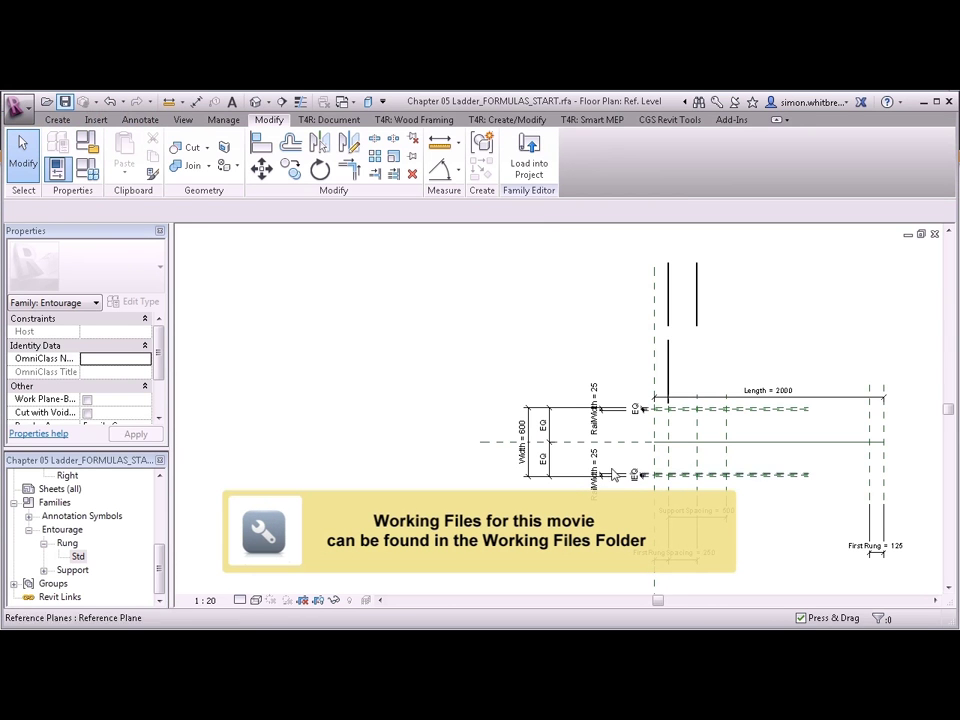
Open the Family Types dialog and place it clear of the ladder drawing
{"action": "left_click", "coordinate": [52, 121]}
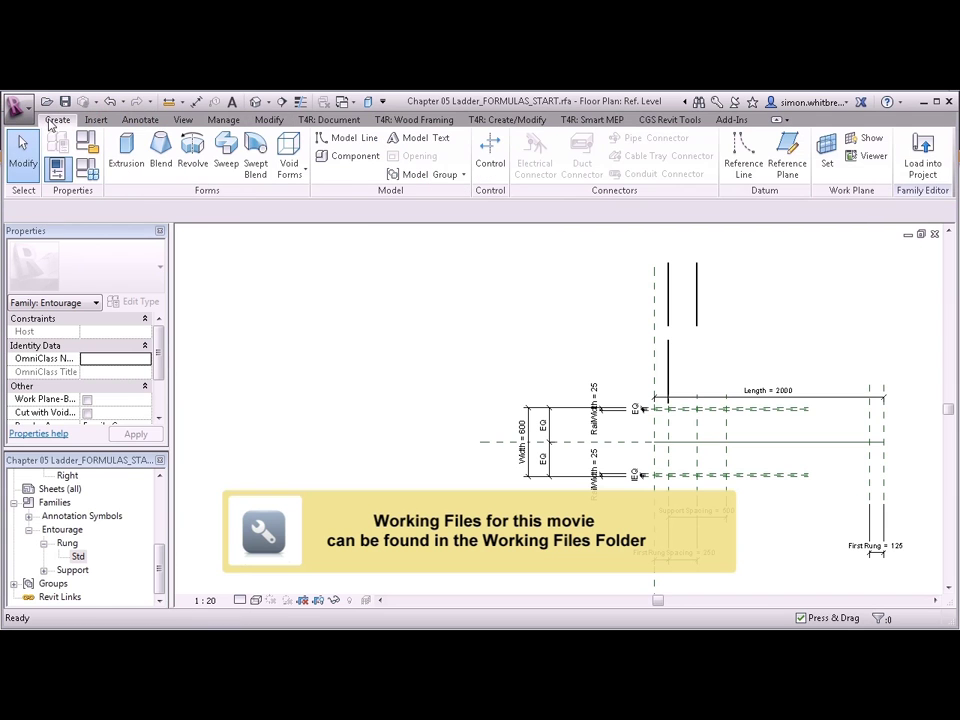
{"action": "left_click", "coordinate": [83, 172]}
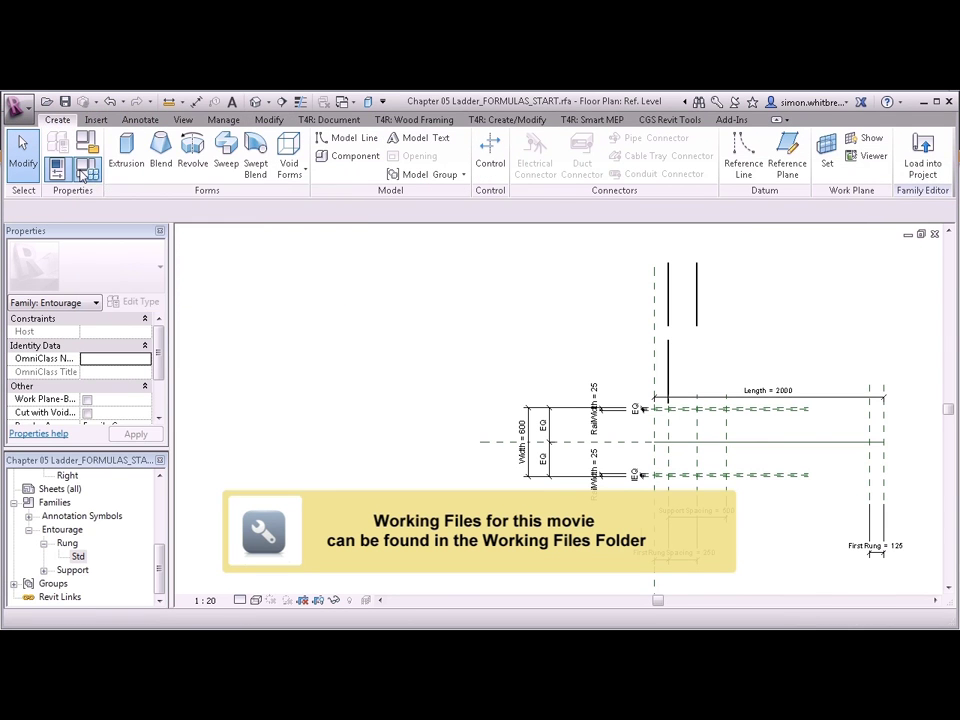
{"action": "left_click_drag", "start_coordinate": [639, 272], "coordinate": [491, 259]}
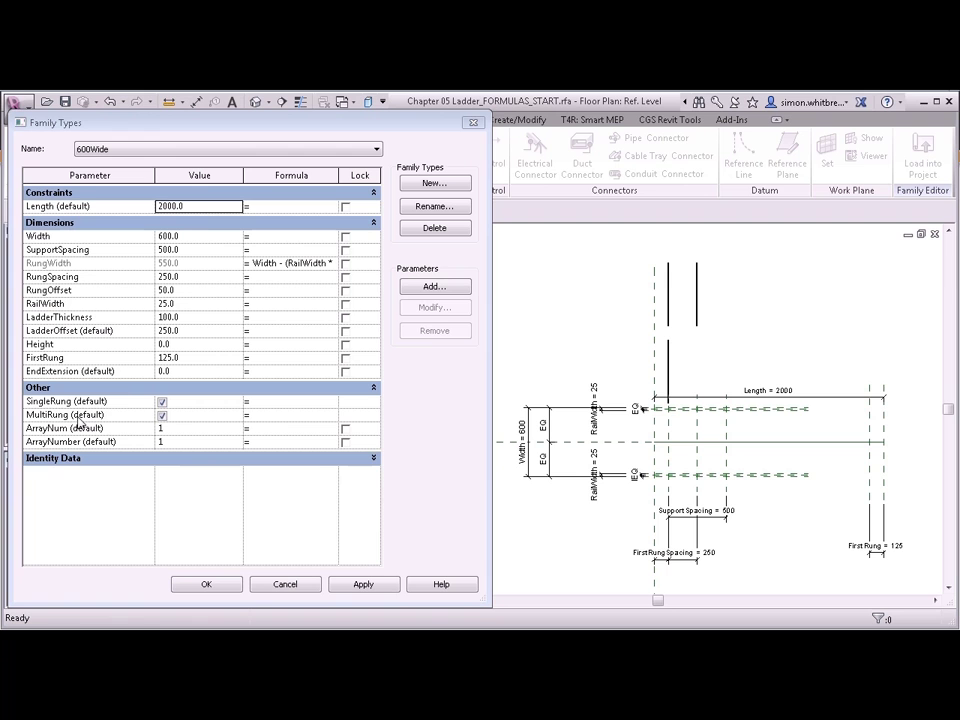
Review the parameter properties of MultiRung, including its type and instance setting
{"action": "left_click", "coordinate": [120, 414]}
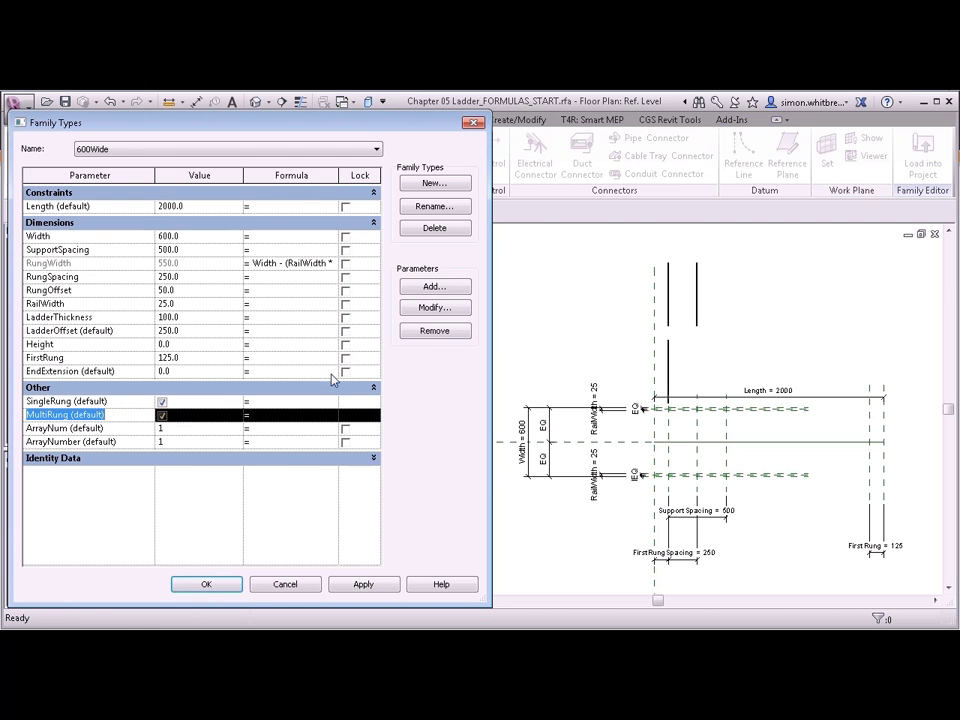
{"action": "left_click", "coordinate": [426, 309]}
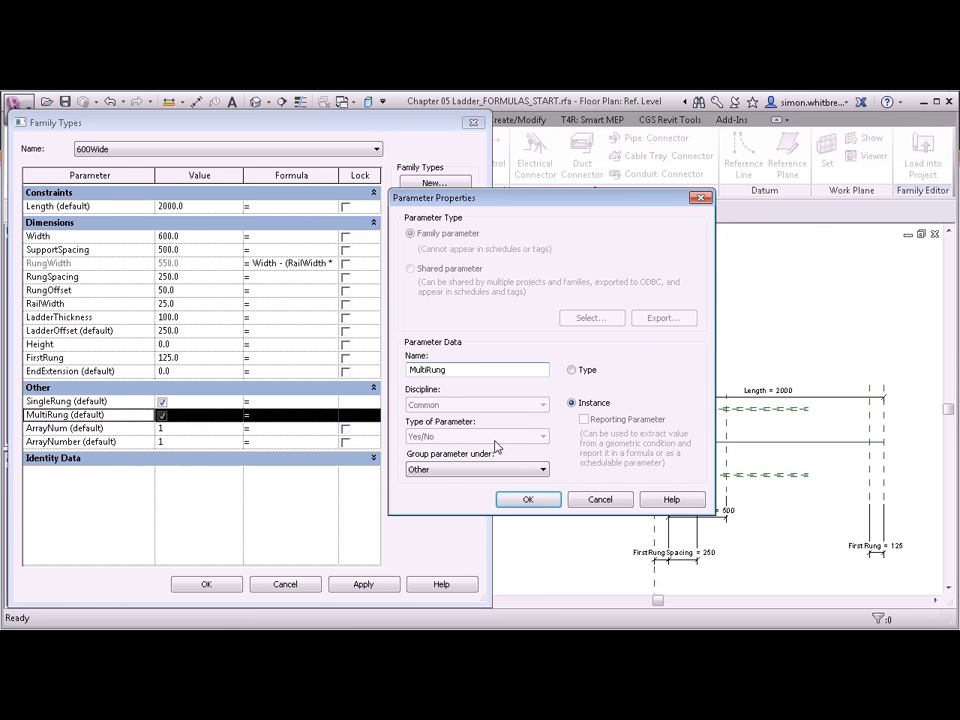
{"action": "left_click", "coordinate": [523, 499]}
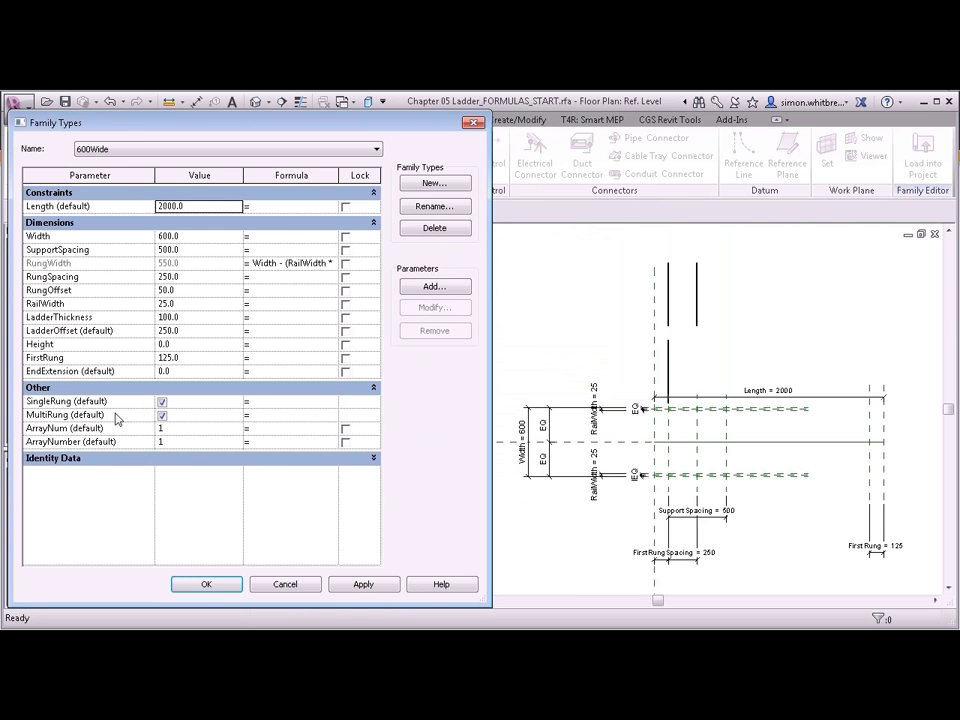
Give the MultiRung parameter the formula ArrayNum > 1 and apply it
{"action": "left_click", "coordinate": [258, 414]}
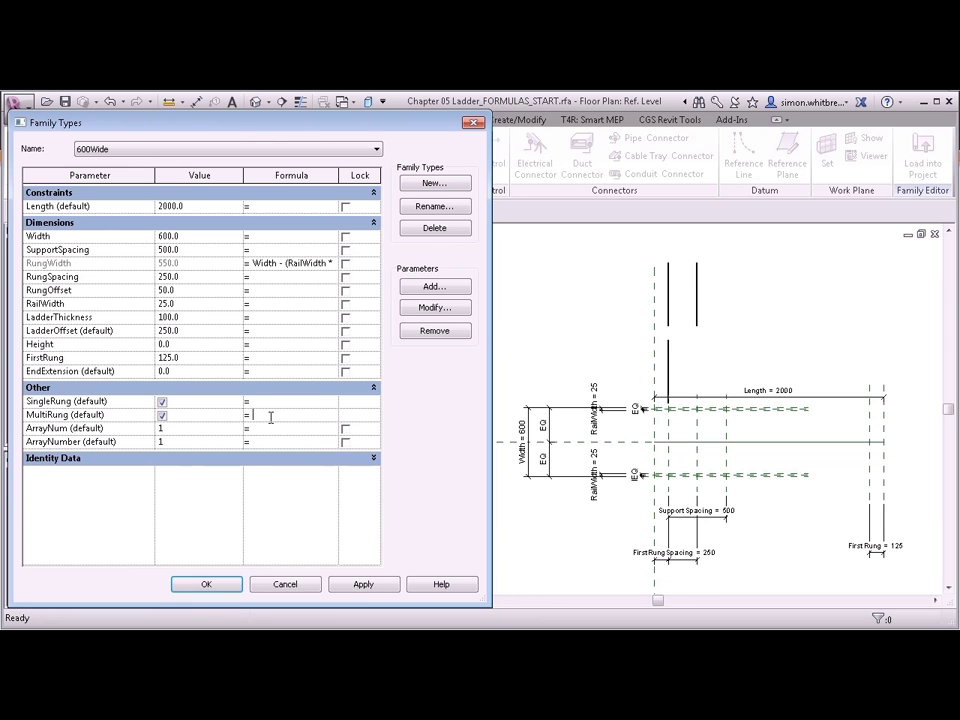
{"action": "left_click", "coordinate": [118, 427]}
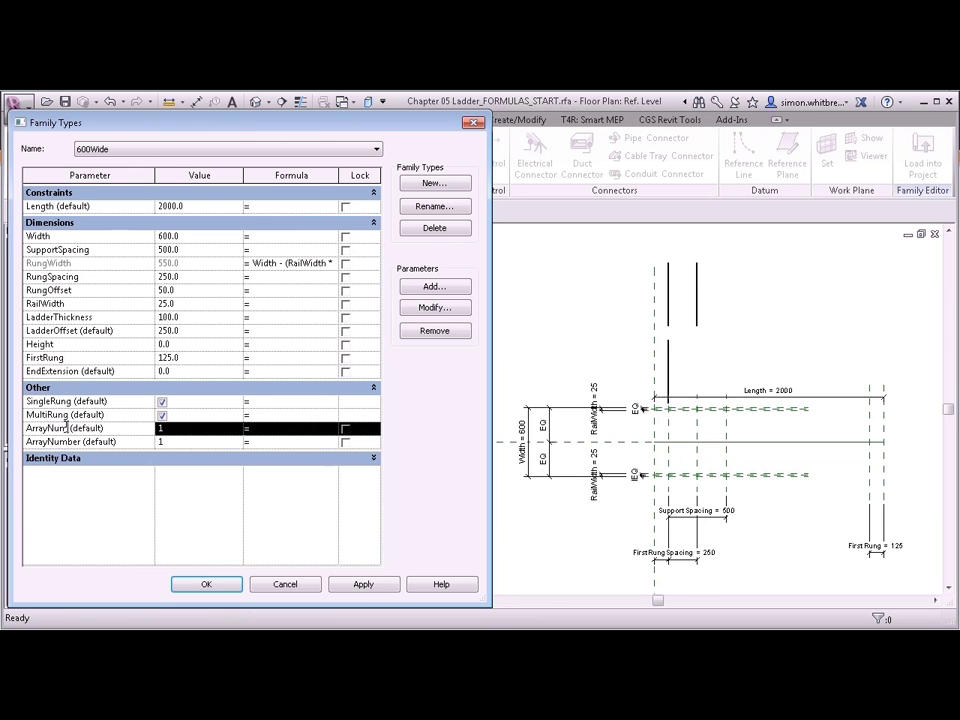
{"action": "double_click", "coordinate": [66, 427]}
{"action": "key", "text": "ctrl+c"}
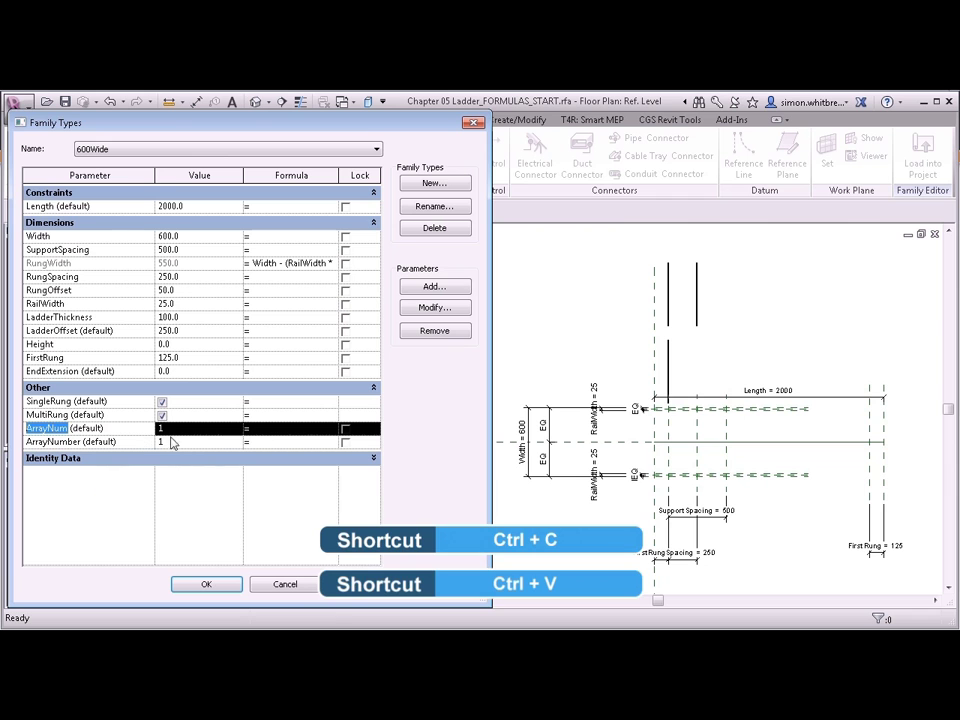
{"action": "left_click", "coordinate": [278, 414]}
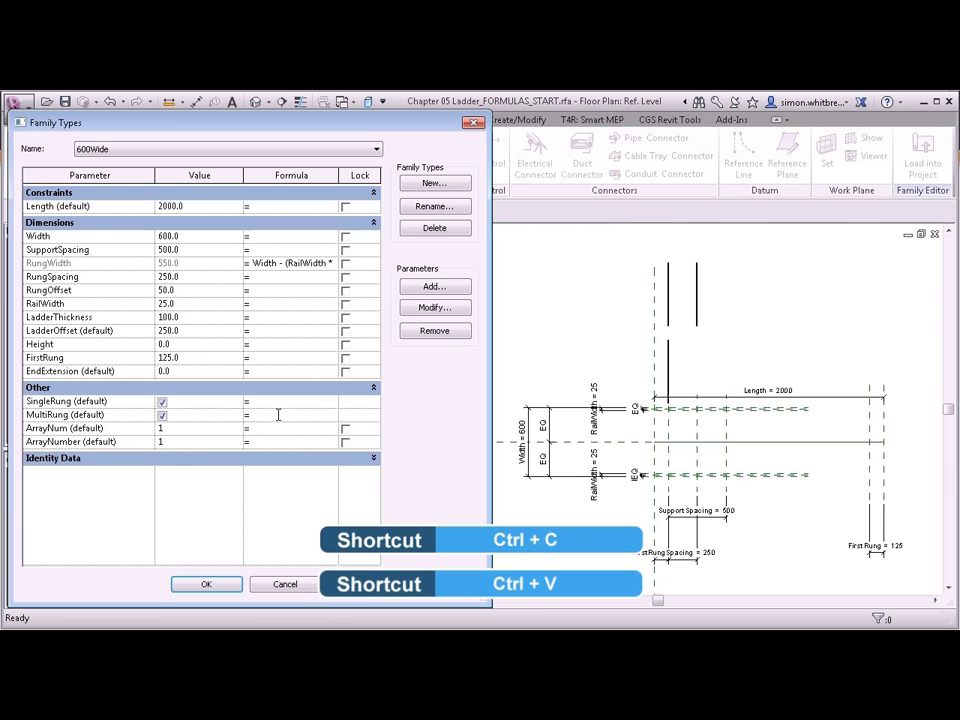
{"action": "key", "text": "ctrl+v"}
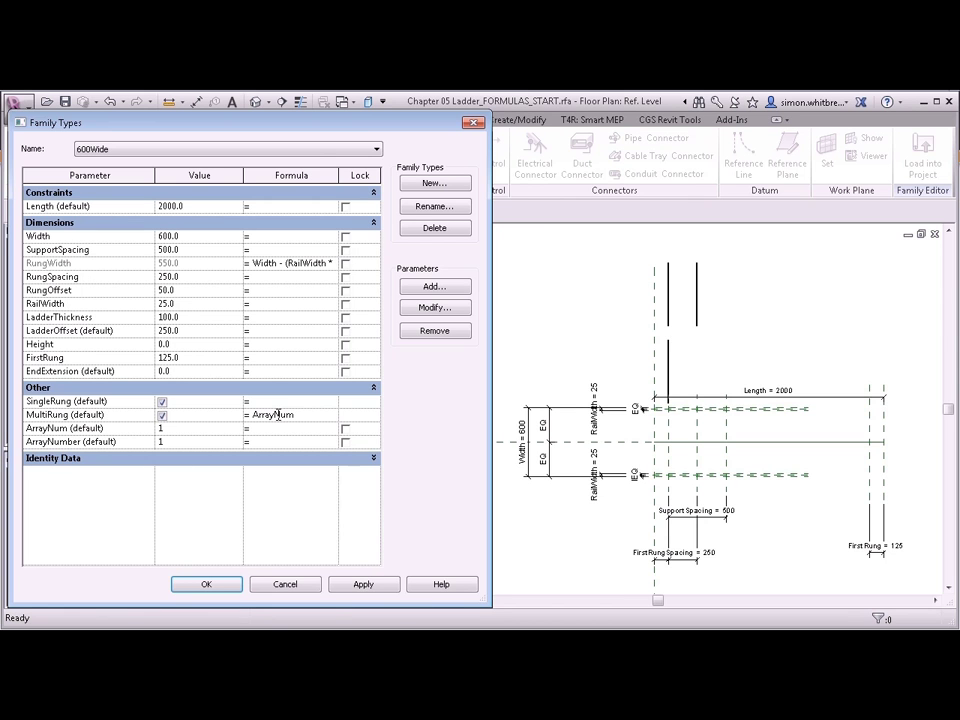
{"action": "type", "text": ">1"}
{"action": "left_click", "coordinate": [357, 587]}
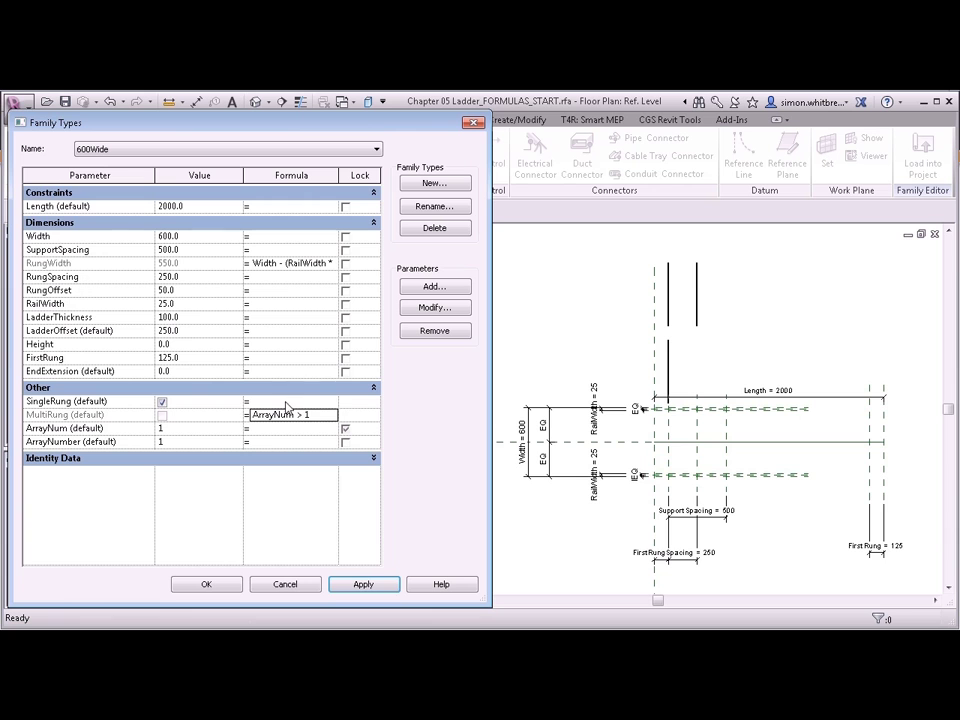
Give the SingleRung parameter the formula ArrayNum < 2 and accept the family type changes
{"action": "key", "text": "Return"}
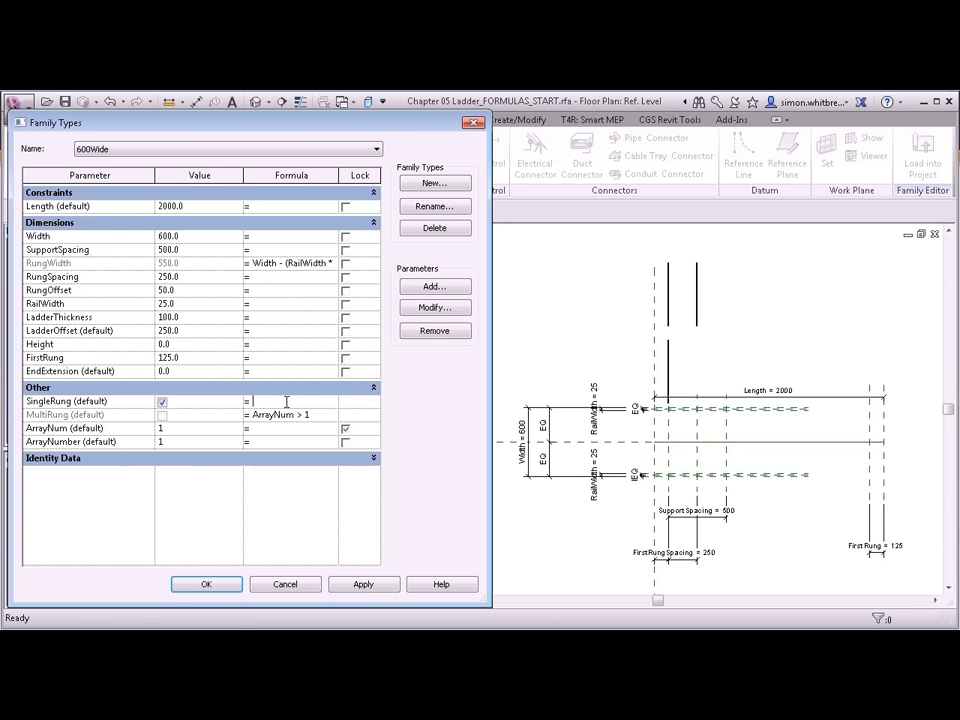
{"action": "left_click", "coordinate": [67, 428]}
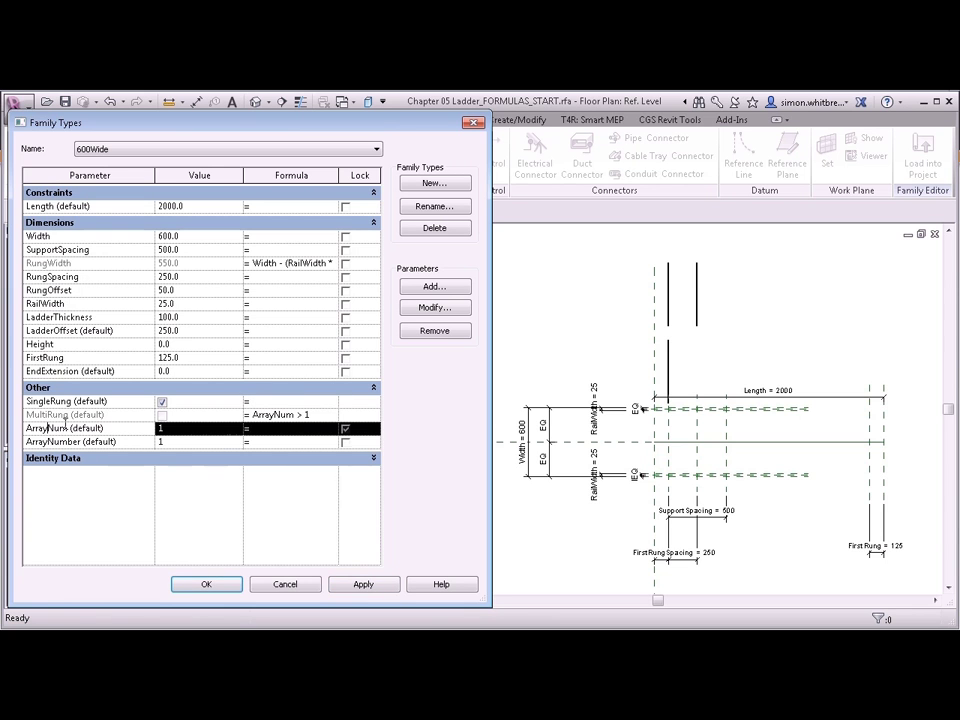
{"action": "left_click_drag", "start_coordinate": [67, 428], "coordinate": [20, 429]}
{"action": "key", "text": "ctrl+c"}
{"action": "left_click", "coordinate": [283, 401]}
{"action": "key", "text": "ctrl+v"}
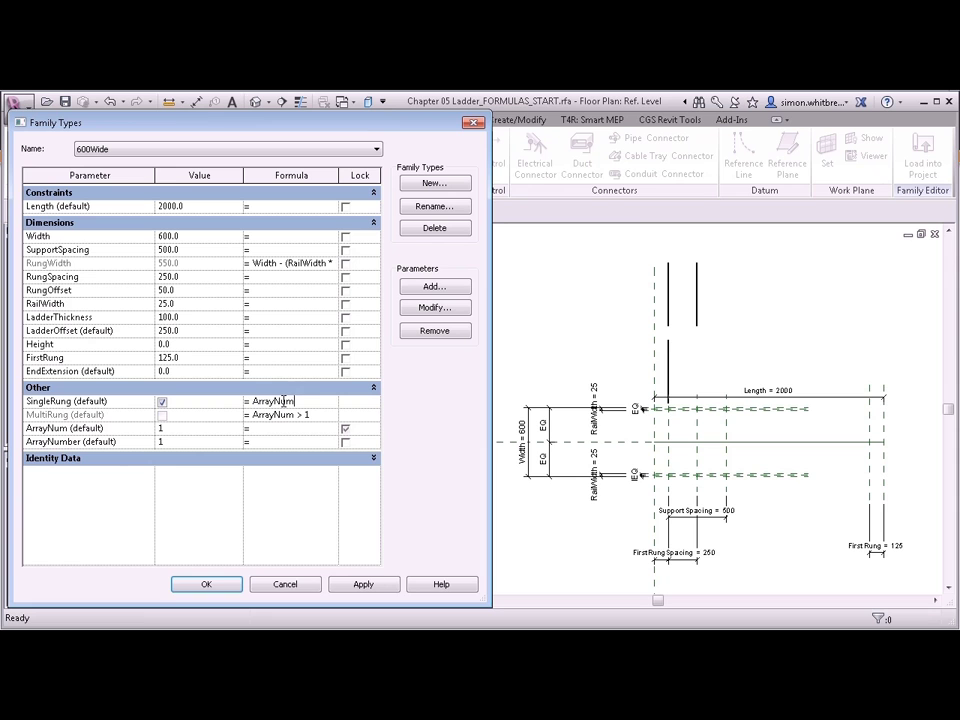
{"action": "type", "text": "<2"}
{"action": "key", "text": "Return"}
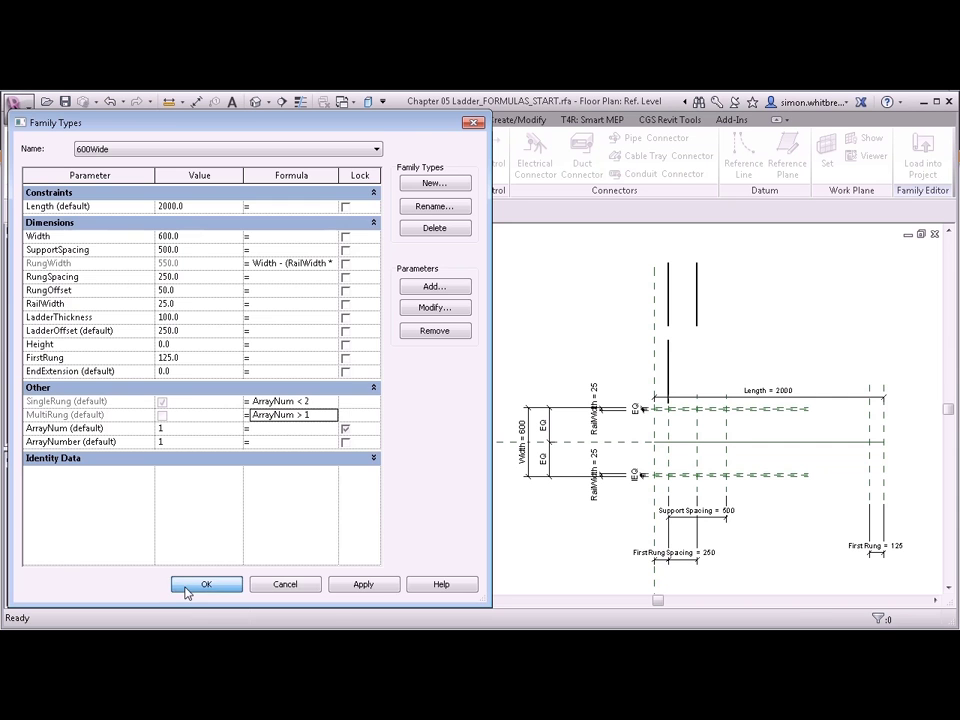
{"action": "left_click", "coordinate": [190, 585]}
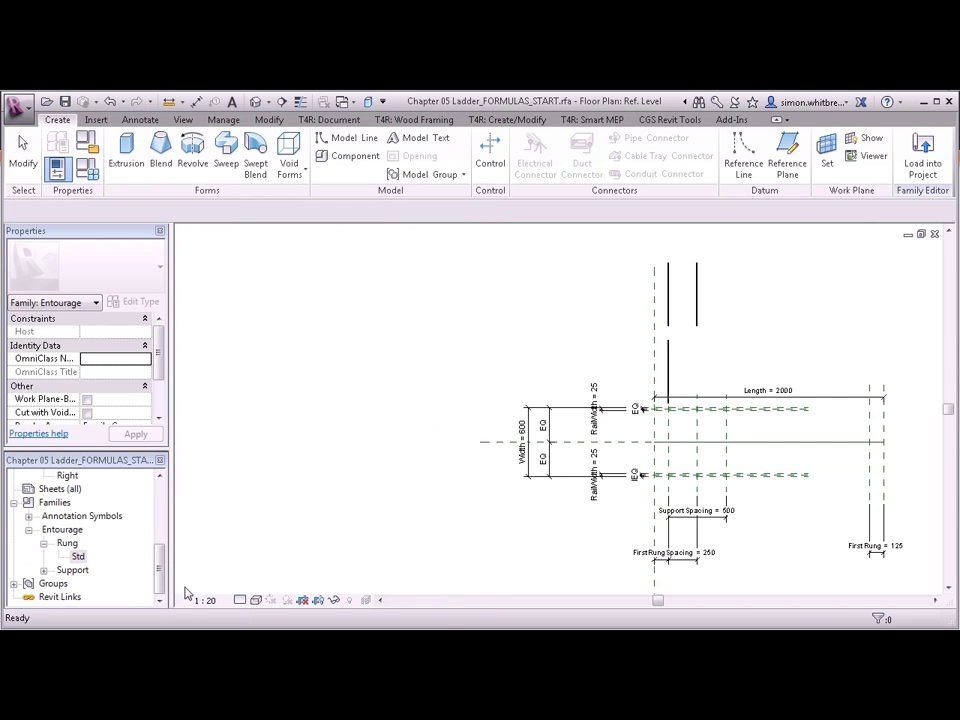
Associate the Visible property of the lone rung below the array with the SingleRung parameter
{"action": "left_click", "coordinate": [669, 378]}
{"action": "left_click_drag", "start_coordinate": [86, 241], "coordinate": [876, 290]}
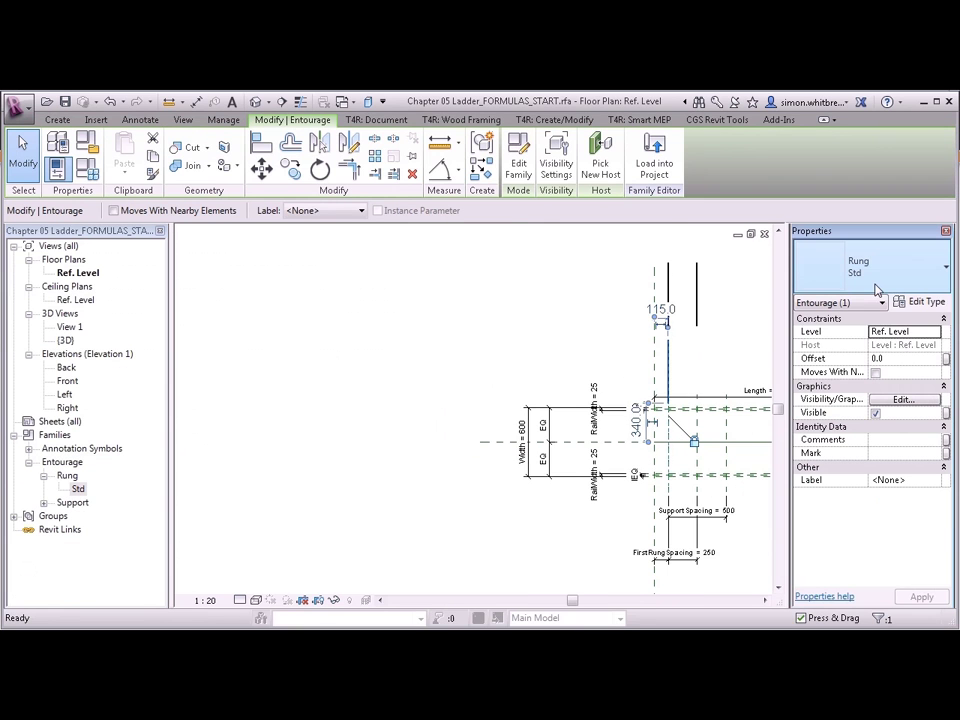
{"action": "left_click", "coordinate": [946, 413]}
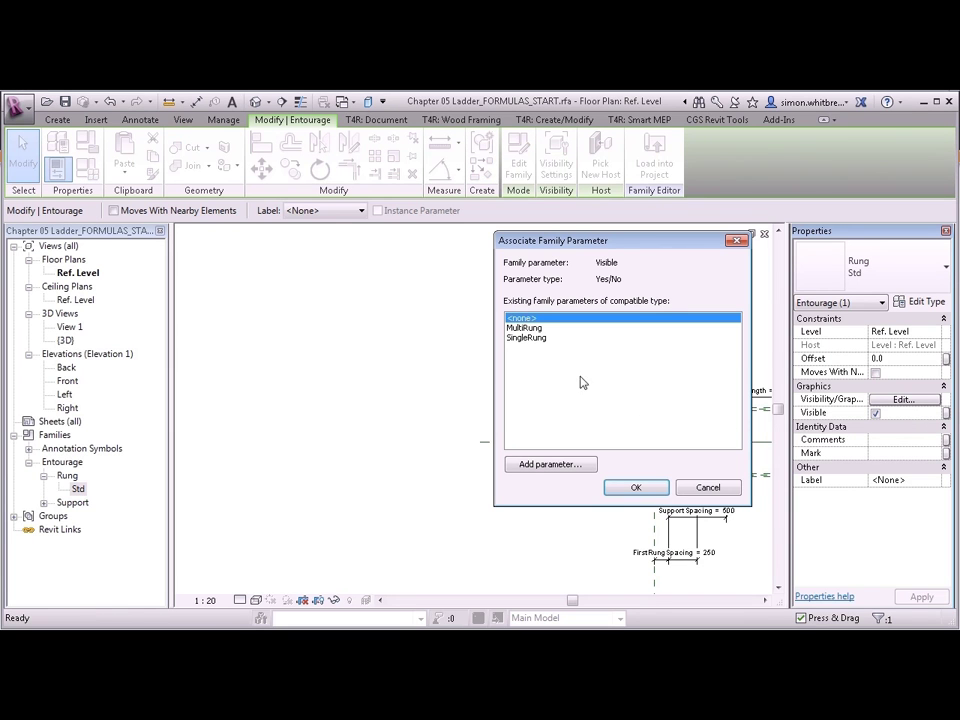
{"action": "left_click_drag", "start_coordinate": [569, 242], "coordinate": [325, 241]}
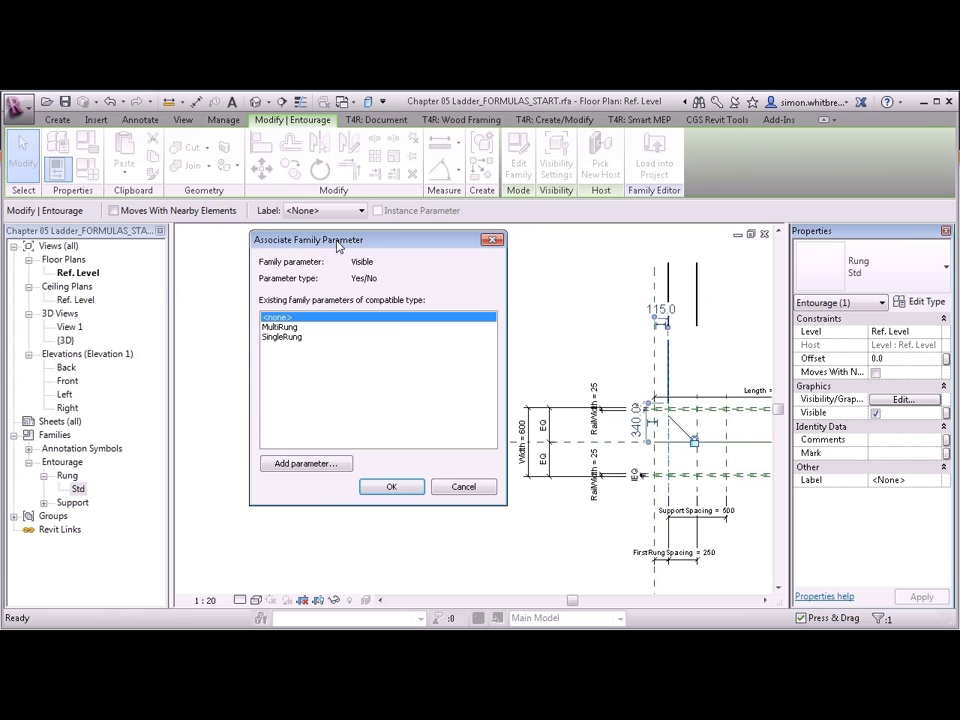
{"action": "left_click", "coordinate": [280, 337]}
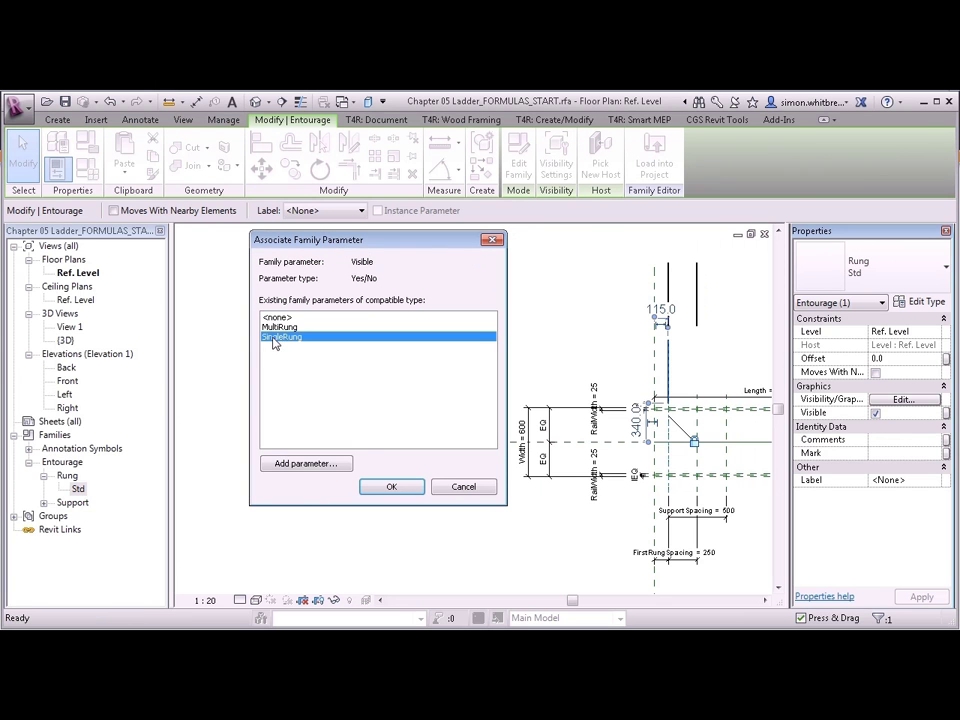
{"action": "left_click", "coordinate": [389, 486]}
{"action": "left_click", "coordinate": [557, 332]}
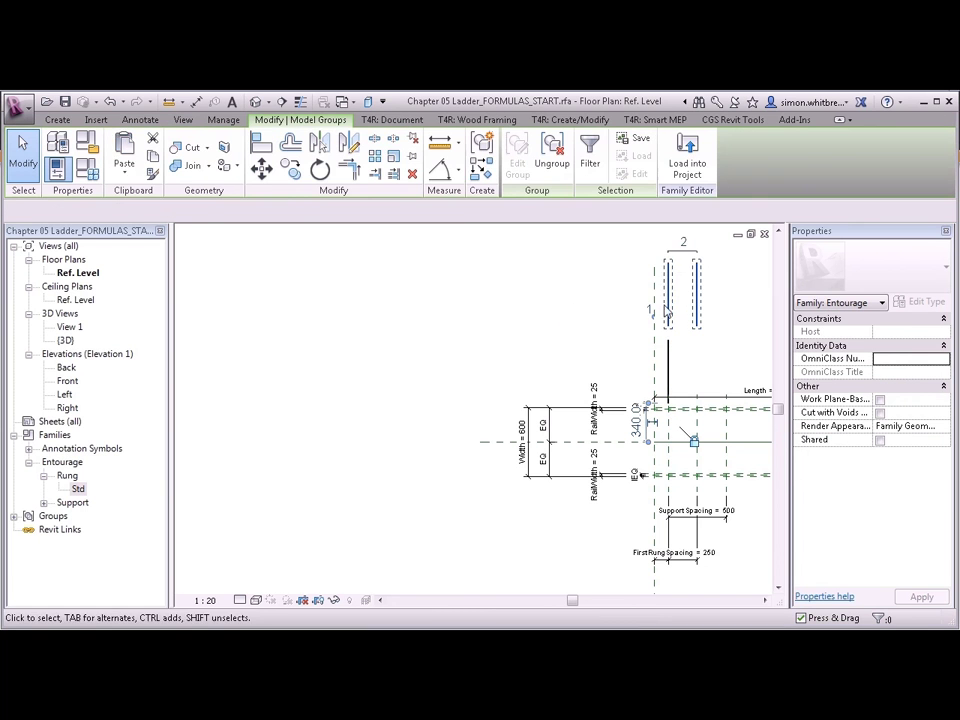
Edit the first array group, associate its rung's Visible property with the MultiRung parameter, and finish the group edit
{"action": "left_click", "coordinate": [697, 290]}
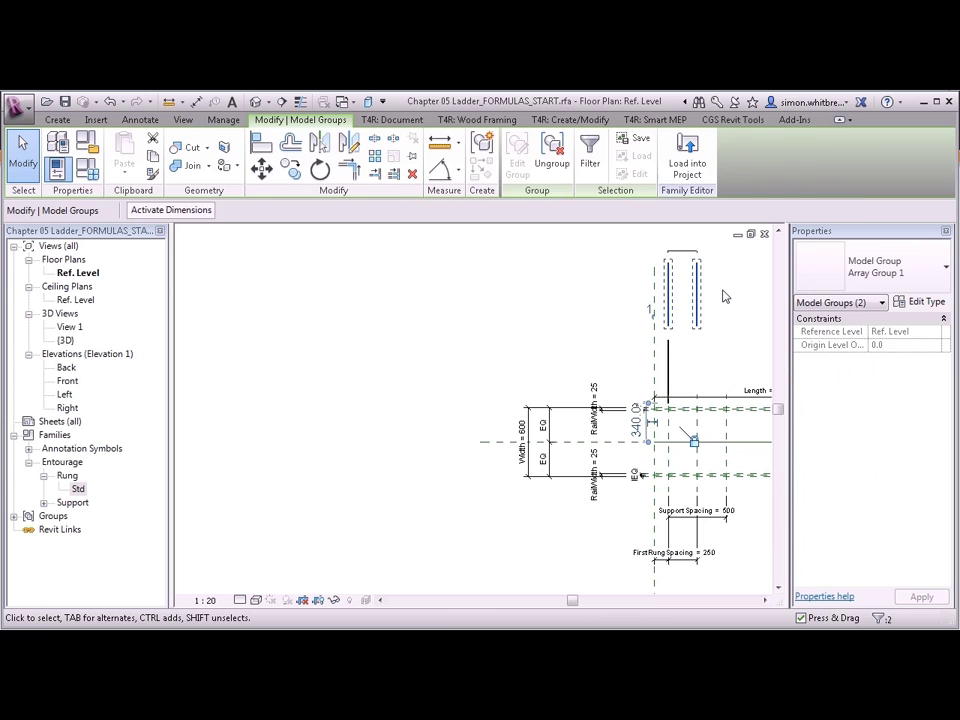
{"action": "key", "text": "Escape"}
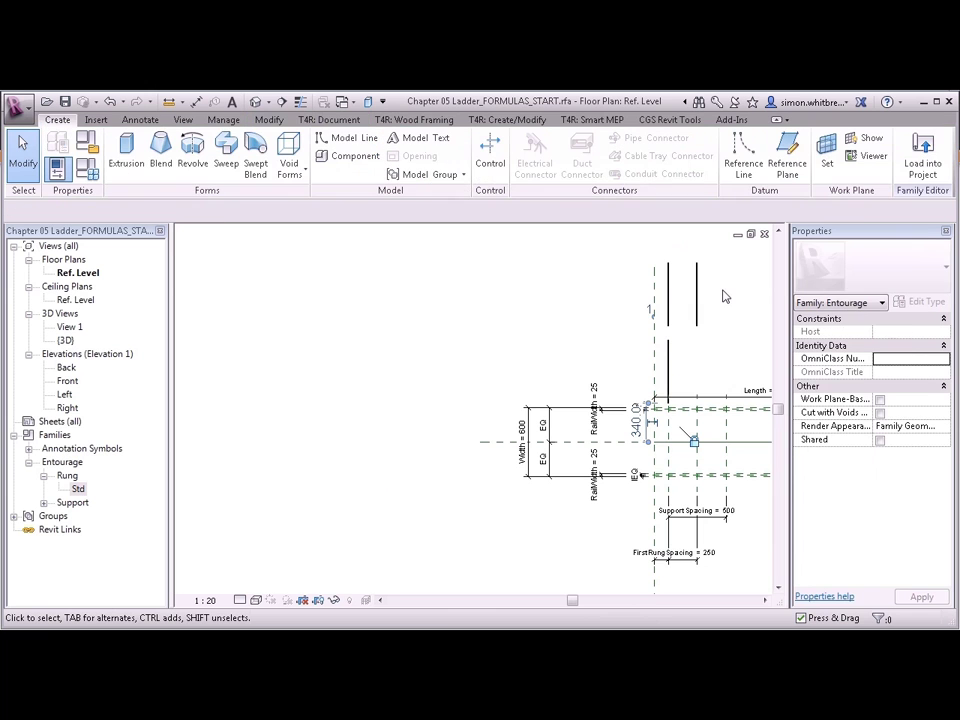
{"action": "left_click", "coordinate": [669, 285]}
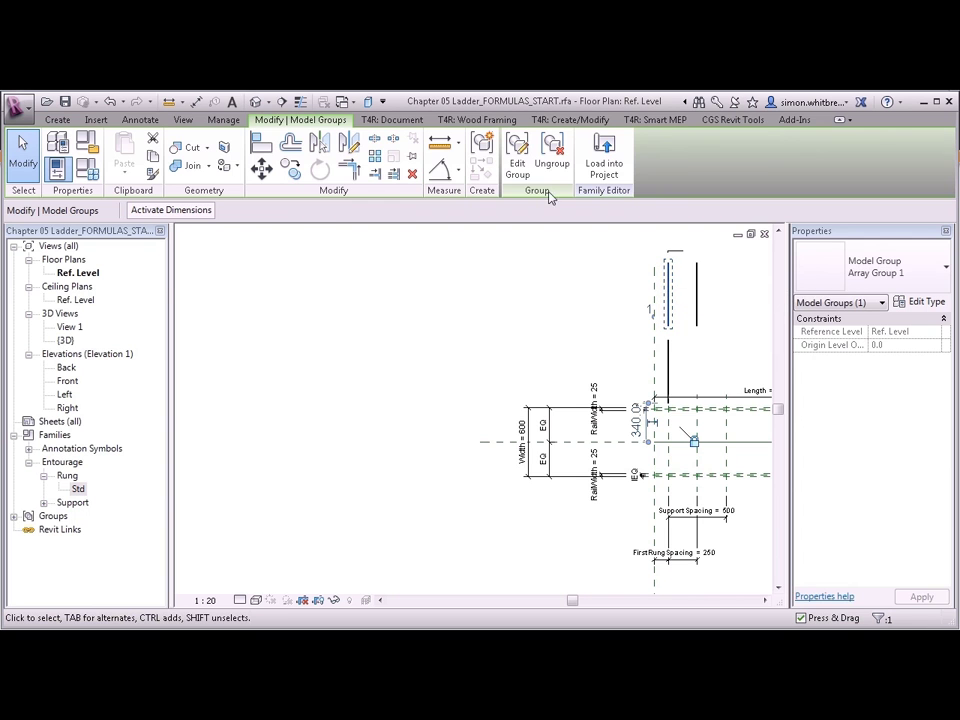
{"action": "left_click", "coordinate": [518, 158]}
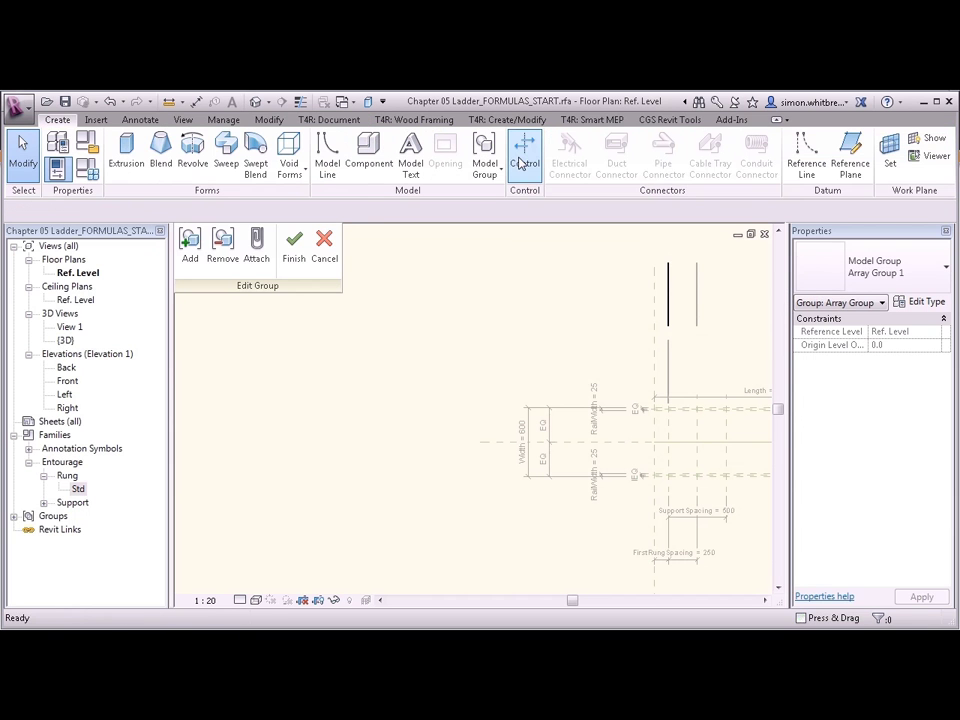
{"action": "left_click", "coordinate": [670, 304]}
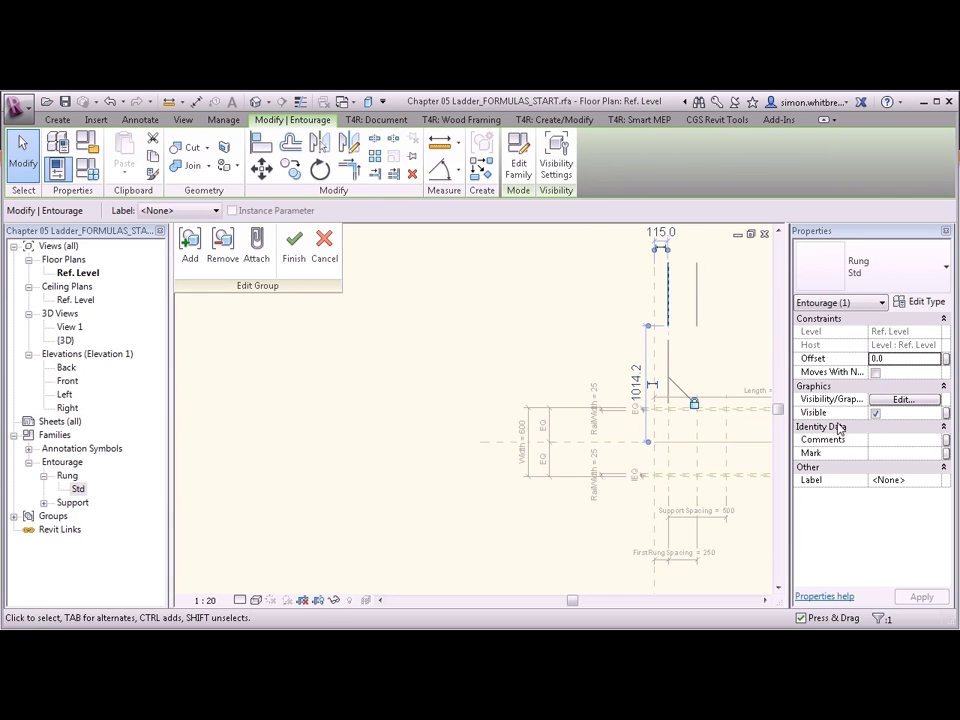
{"action": "left_click", "coordinate": [946, 413]}
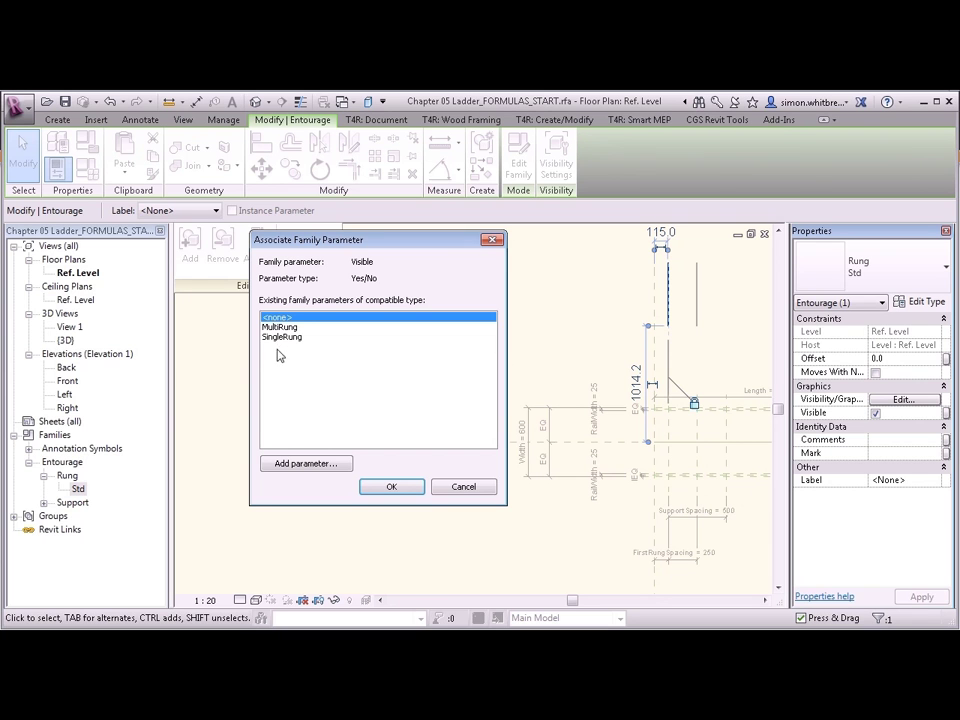
{"action": "left_click", "coordinate": [264, 327]}
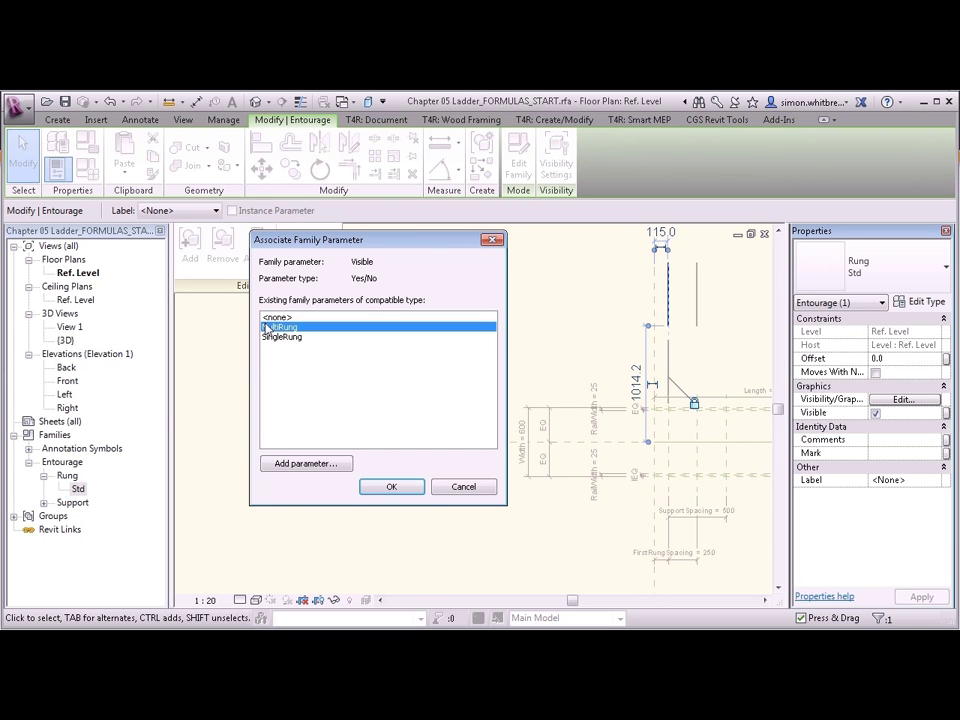
{"action": "left_click", "coordinate": [369, 488]}
{"action": "left_click", "coordinate": [289, 248]}
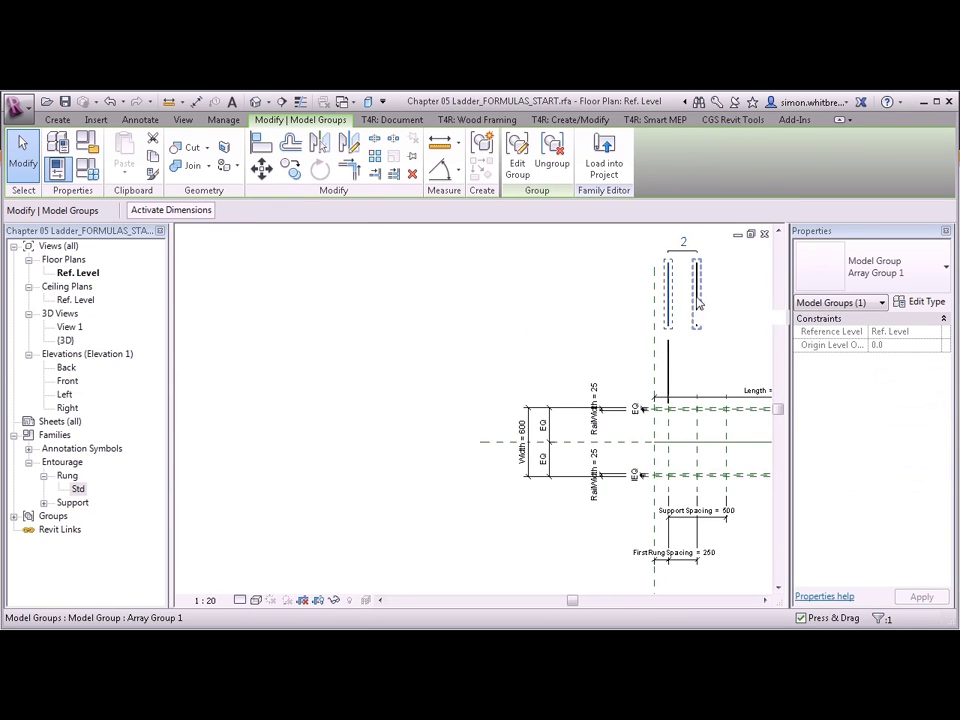
Open the second array group for editing, check which parameter controls its rung's Visible property, and finish the group edit
{"action": "left_click", "coordinate": [698, 303]}
{"action": "left_click", "coordinate": [515, 158]}
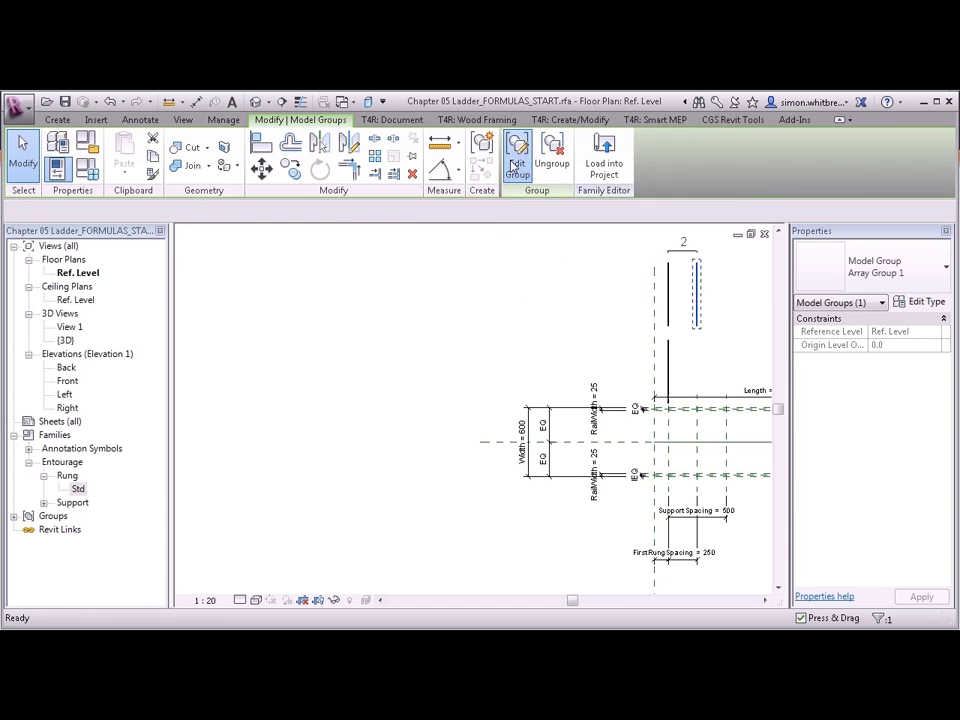
{"action": "left_click", "coordinate": [683, 327]}
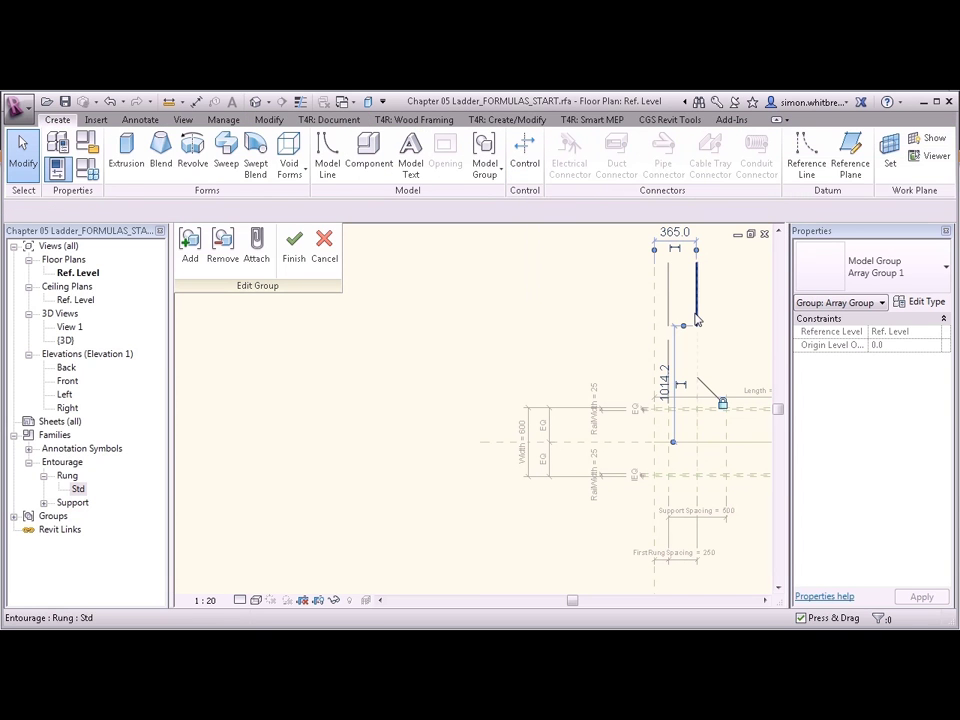
{"action": "left_click", "coordinate": [945, 413]}
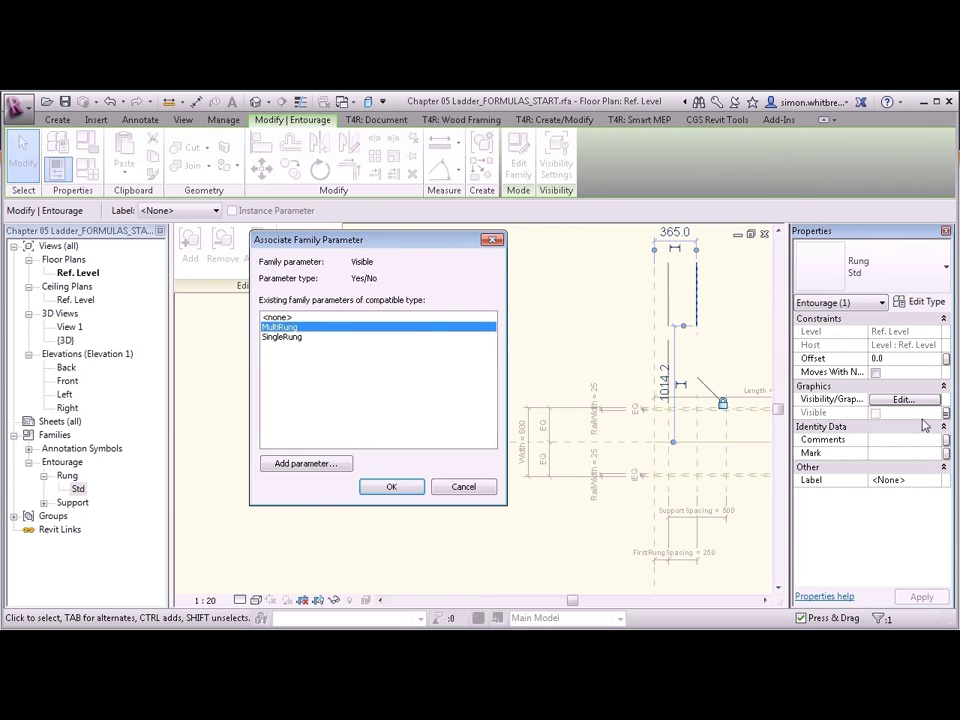
{"action": "left_click", "coordinate": [392, 489]}
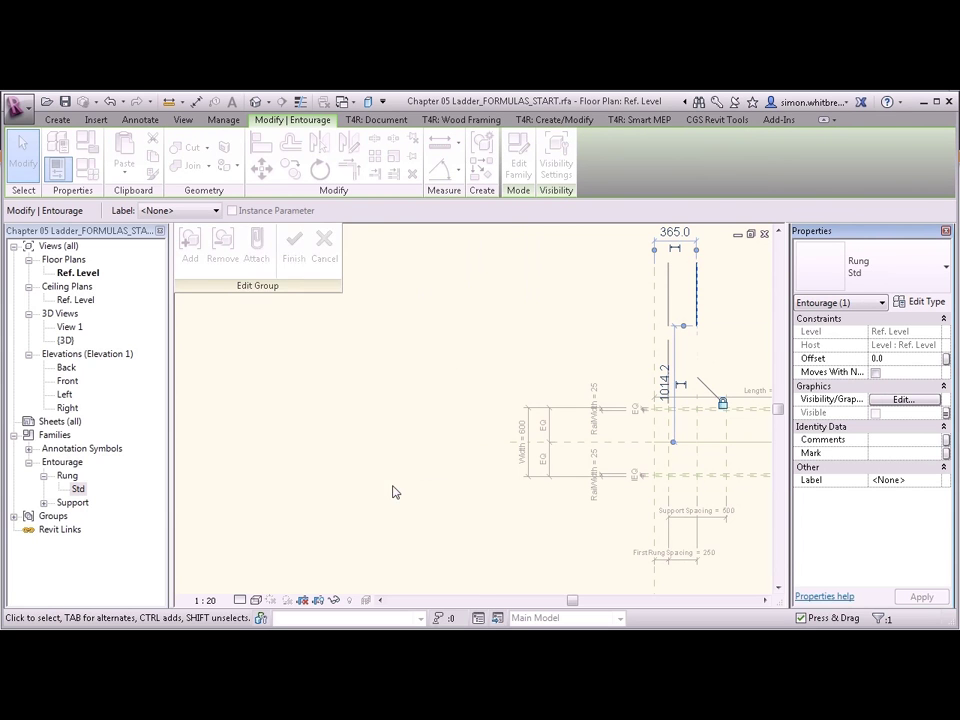
{"action": "left_click", "coordinate": [293, 243]}
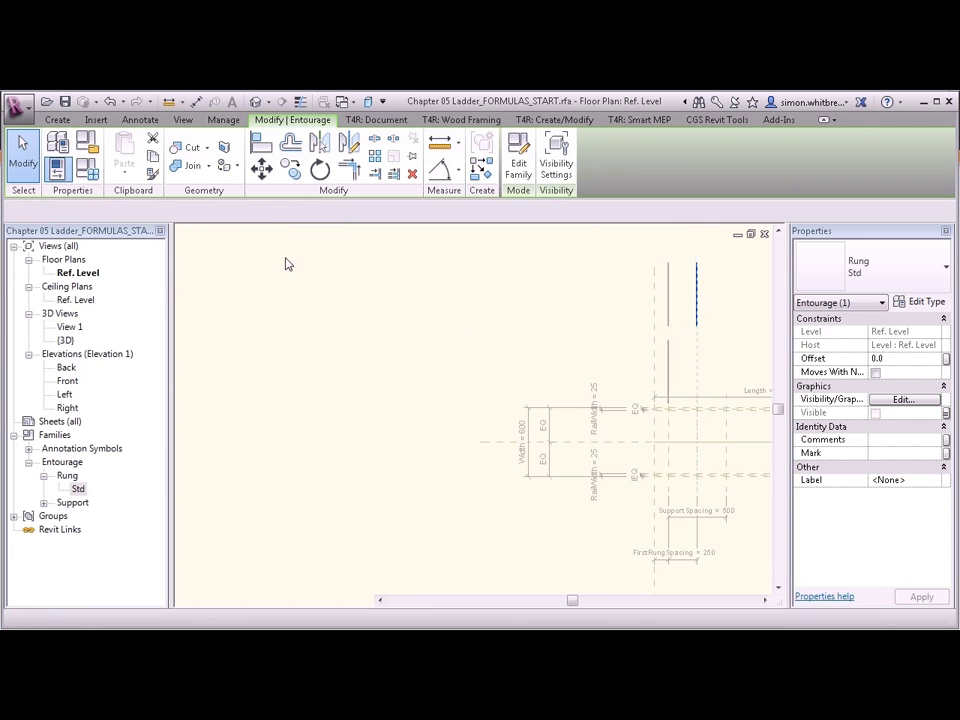
Open the family types and enlarge the dialog and its Formula column to fit long formulas
{"action": "left_click", "coordinate": [546, 321]}
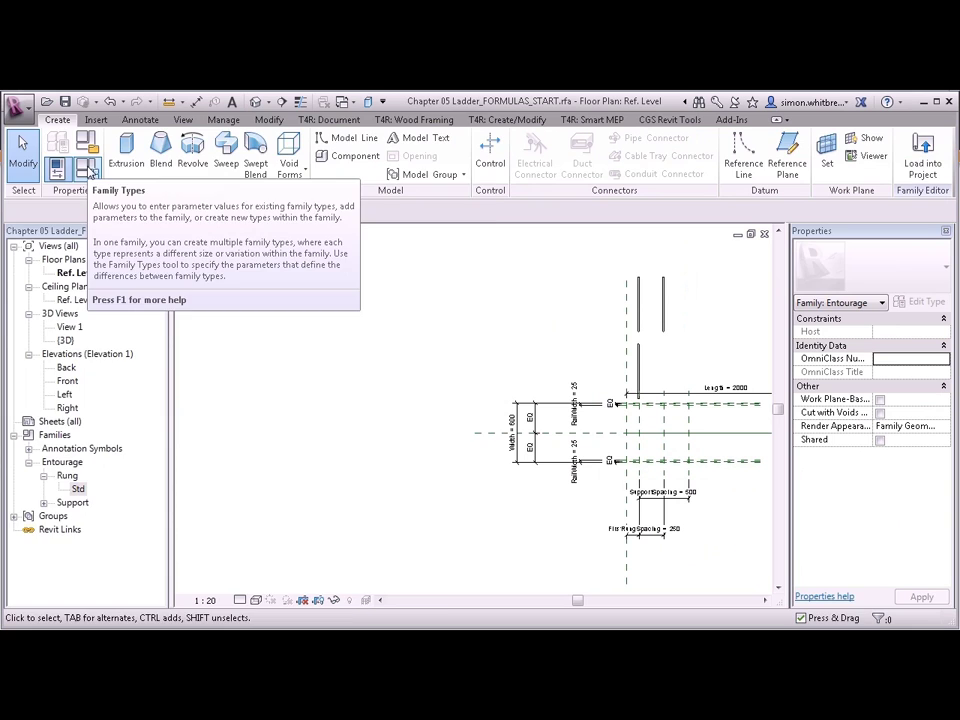
{"action": "left_click", "coordinate": [88, 170]}
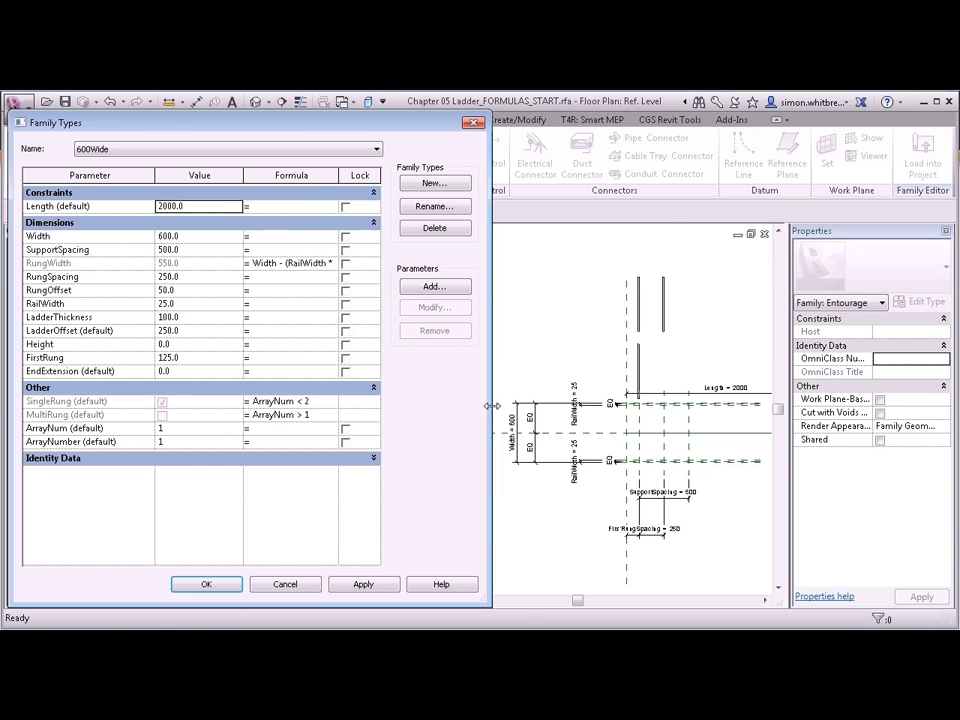
{"action": "left_click_drag", "start_coordinate": [490, 421], "coordinate": [680, 422]}
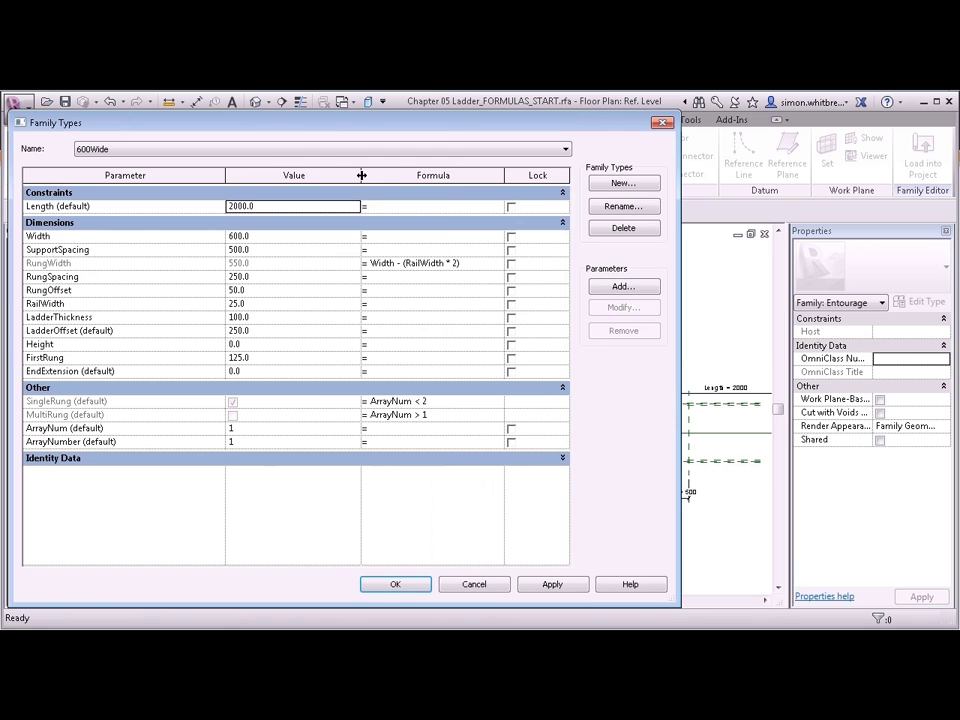
{"action": "left_click_drag", "start_coordinate": [360, 174], "coordinate": [299, 175]}
{"action": "left_click_drag", "start_coordinate": [445, 173], "coordinate": [510, 175]}
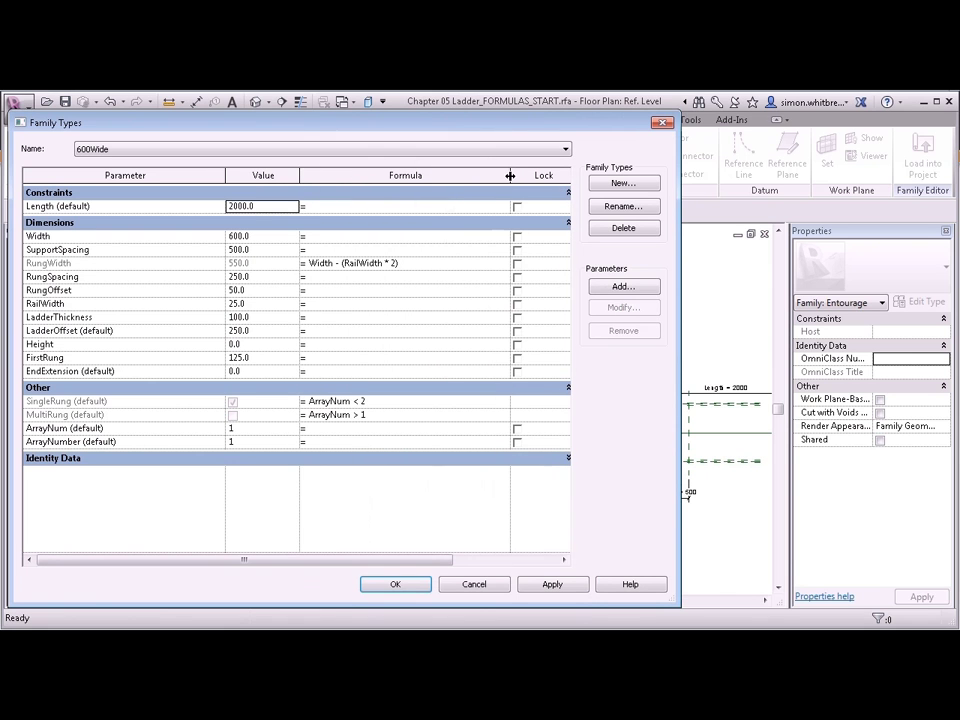
Try to give the ArrayNum parameter the formula (Length - FirstRung*2)-EndExtension)/RungSpacing
{"action": "left_click", "coordinate": [321, 428]}
{"action": "type", "text": "(Length"}
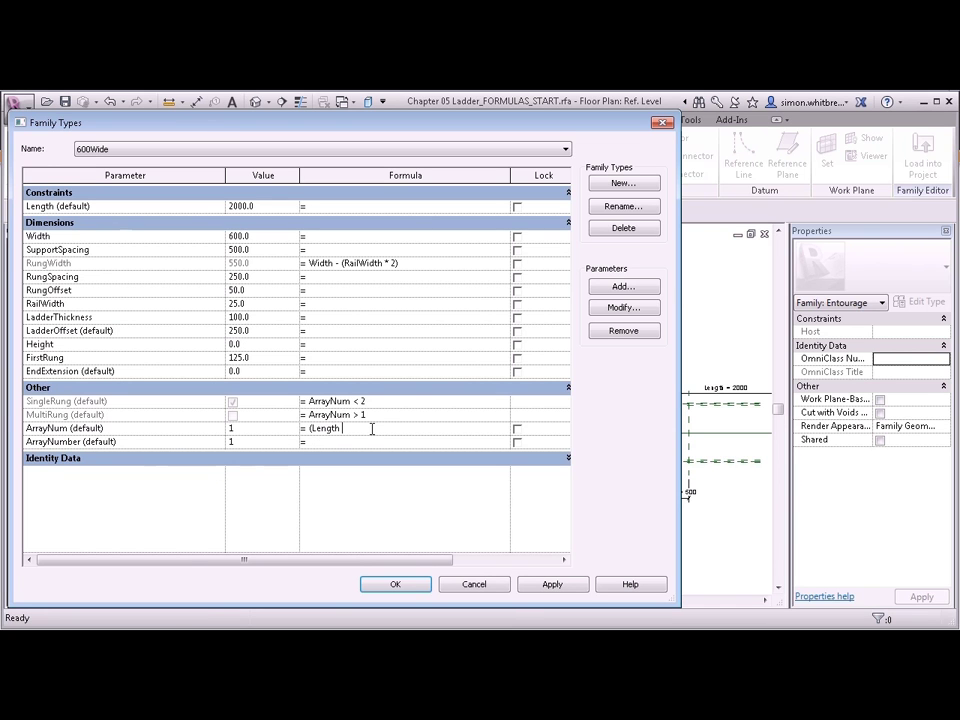
{"action": "type", "text": " - FirstRung*2)-EndExtension)/RungSpa"}
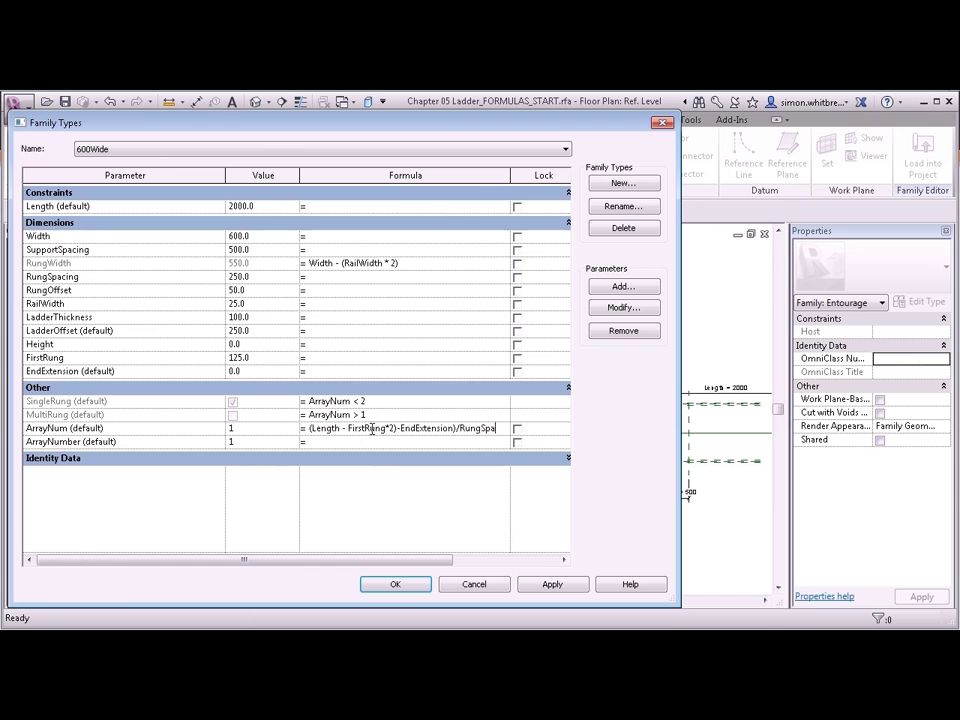
{"action": "type", "text": "cing"}
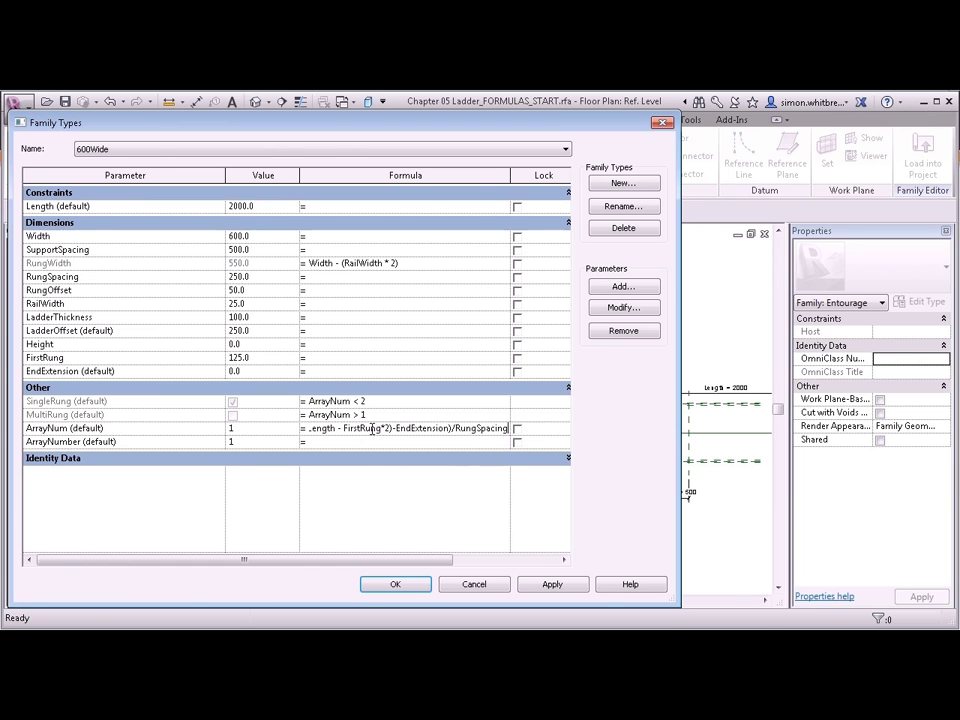
{"action": "key", "text": "Return"}
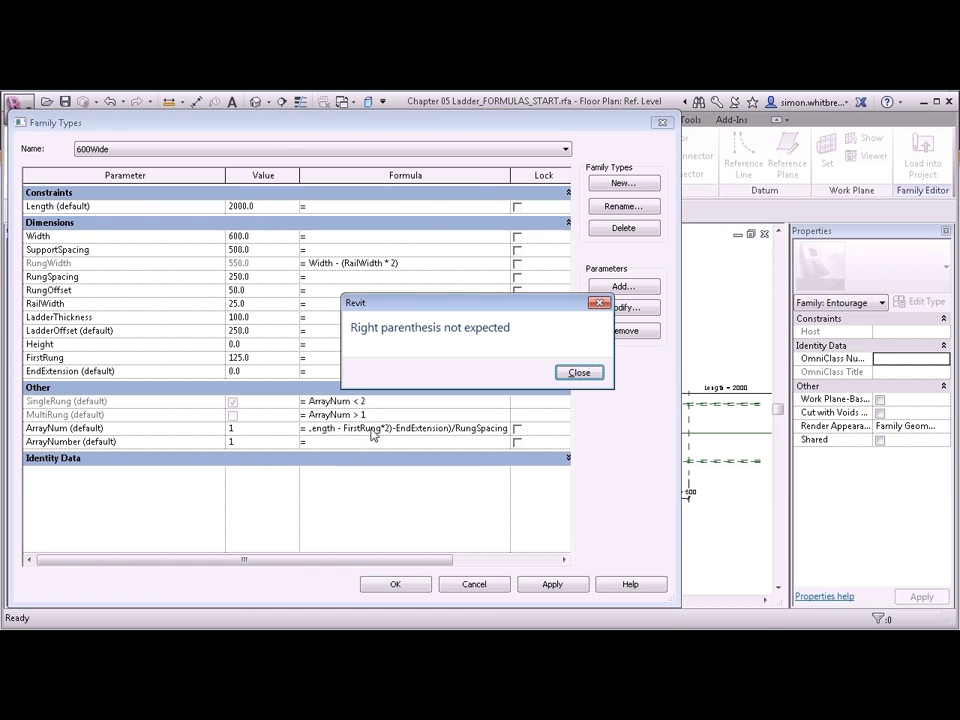
{"action": "left_click", "coordinate": [583, 376]}
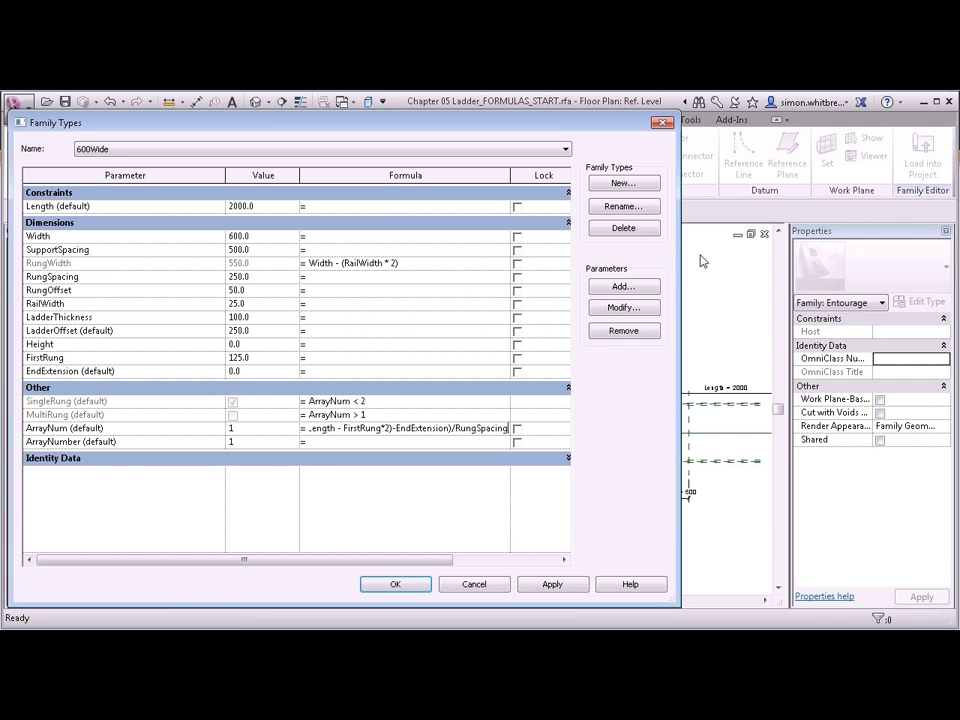
Add the missing opening parenthesis so the ArrayNum formula reads ((Length - FirstRung * 2) - EndExtension) / RungSpacing
{"action": "left_click_drag", "start_coordinate": [678, 249], "coordinate": [915, 249]}
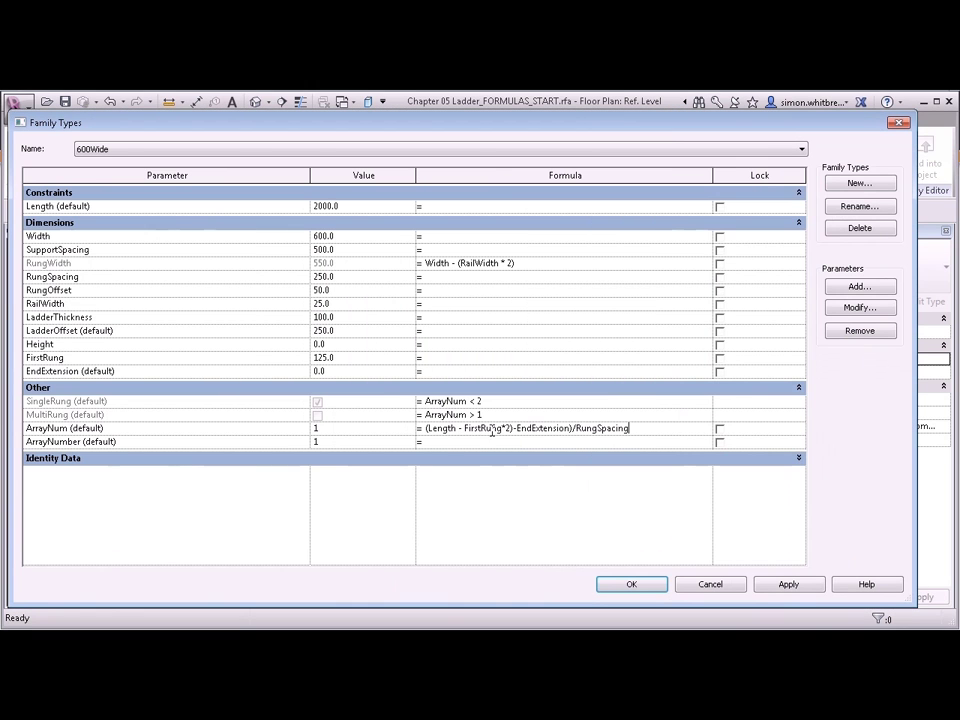
{"action": "left_click", "coordinate": [427, 428]}
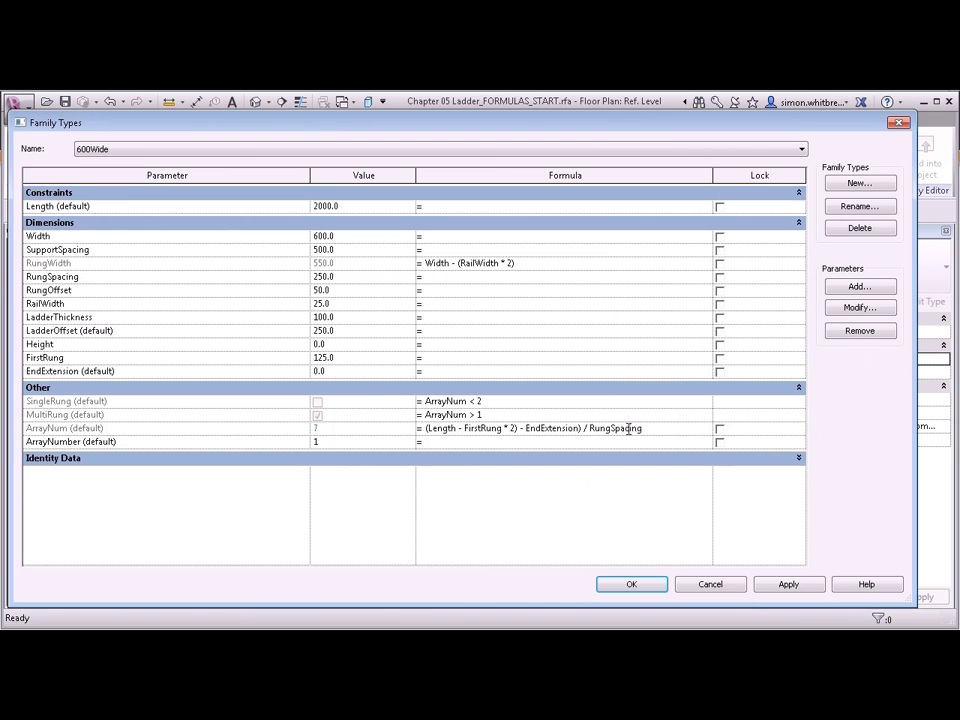
{"action": "left_click_drag", "start_coordinate": [580, 428], "coordinate": [430, 428]}
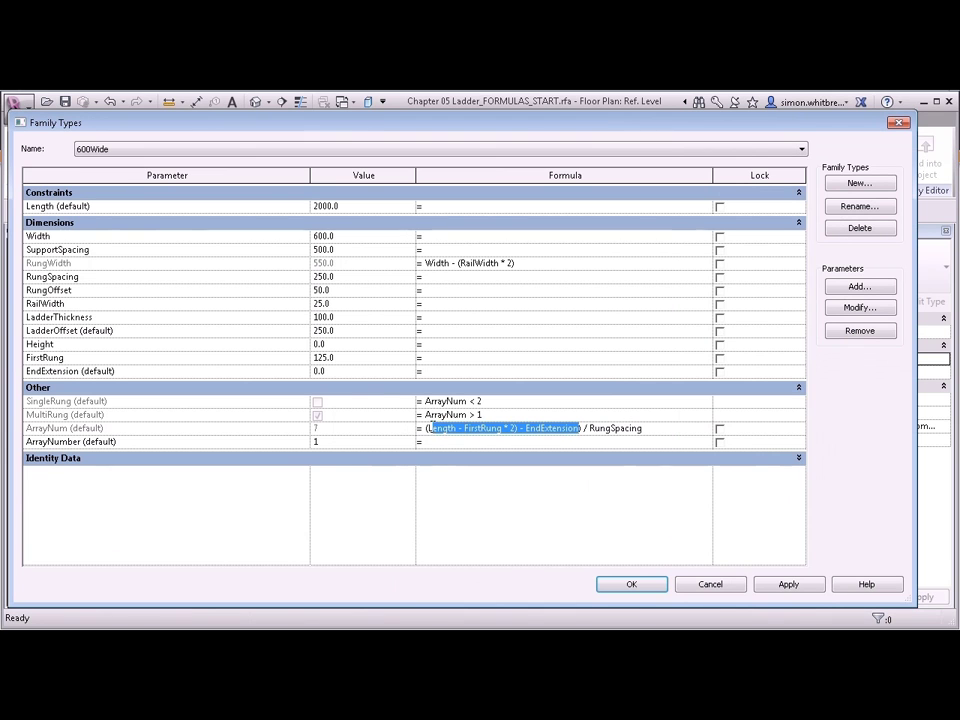
{"action": "left_click", "coordinate": [427, 429]}
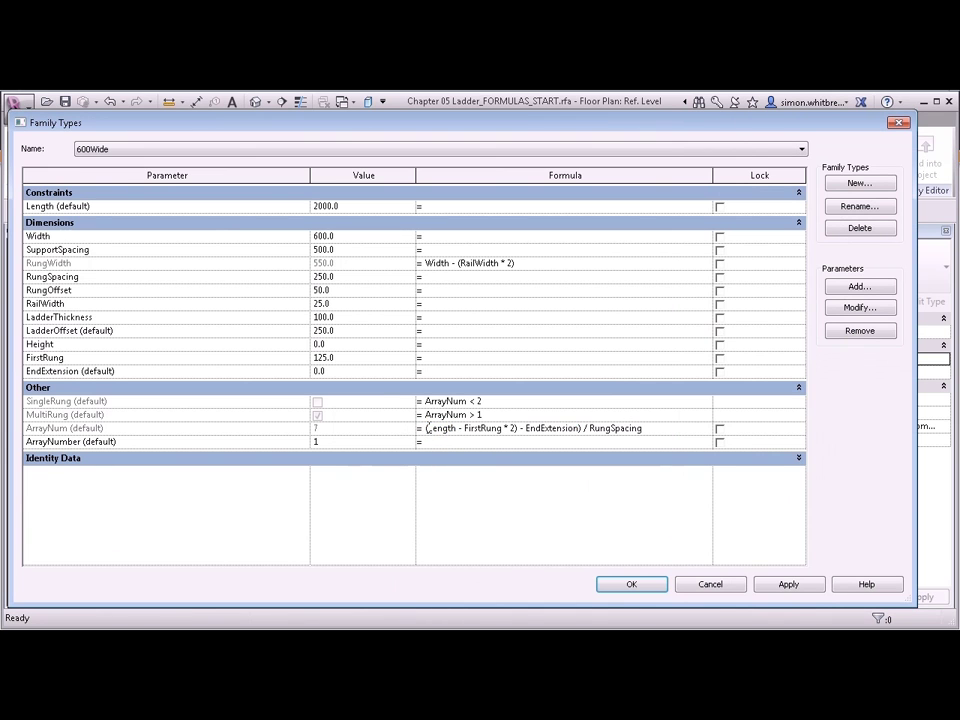
{"action": "type", "text": "("}
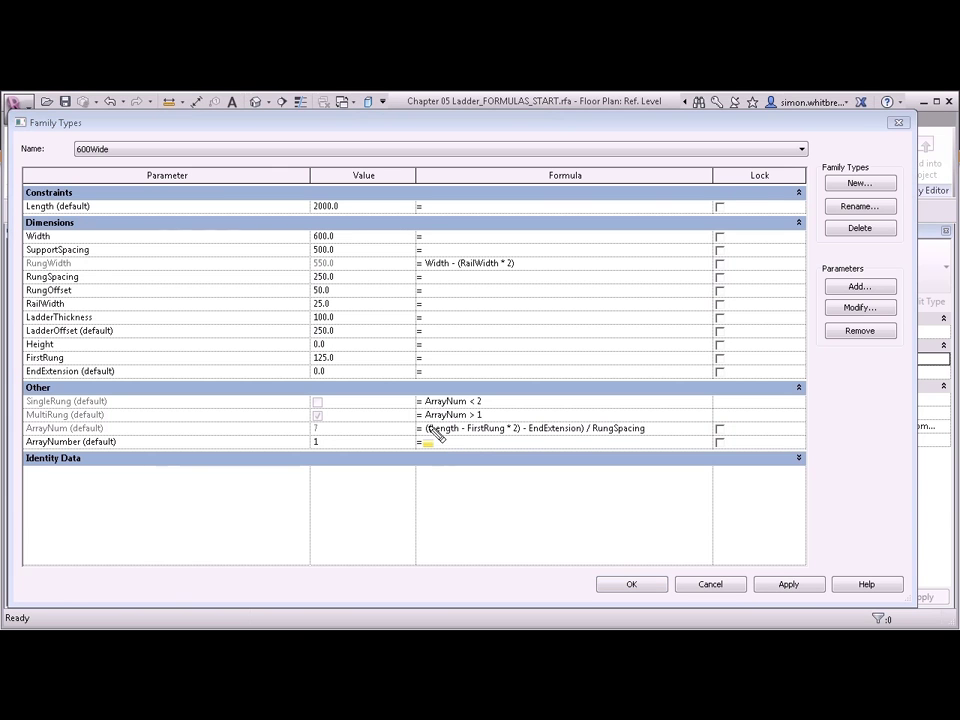
{"action": "left_click_drag", "start_coordinate": [560, 435], "coordinate": [588, 438]}
Test the ArrayNum formula by setting Length to 1000, to 500 and back to 2000, applying the last two values
{"action": "left_click_drag", "start_coordinate": [914, 350], "coordinate": [500, 345]}
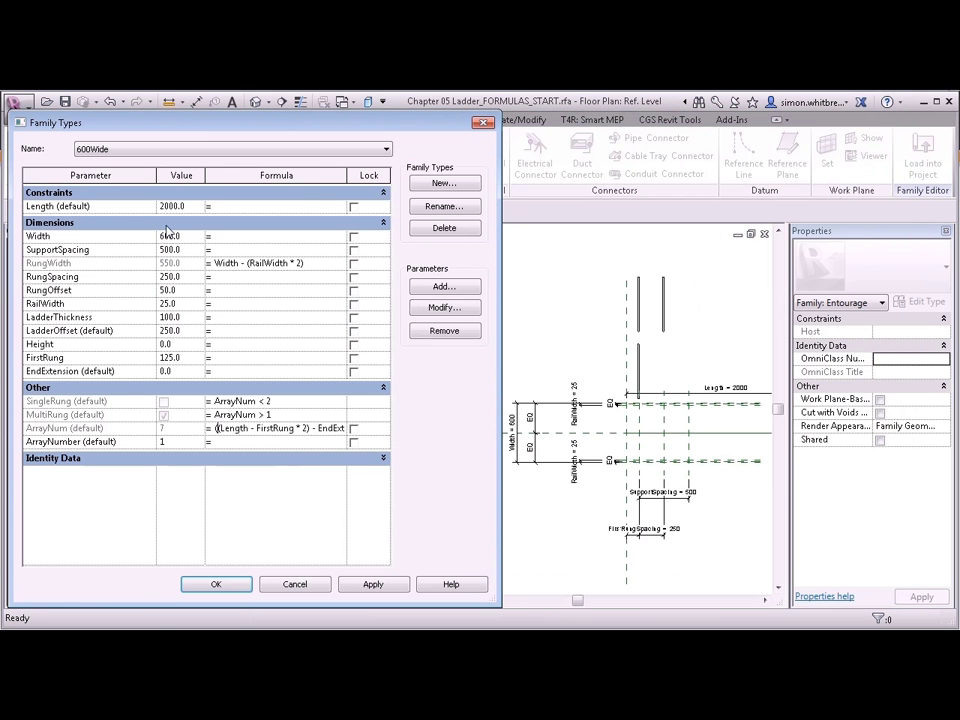
{"action": "left_click", "coordinate": [194, 207]}
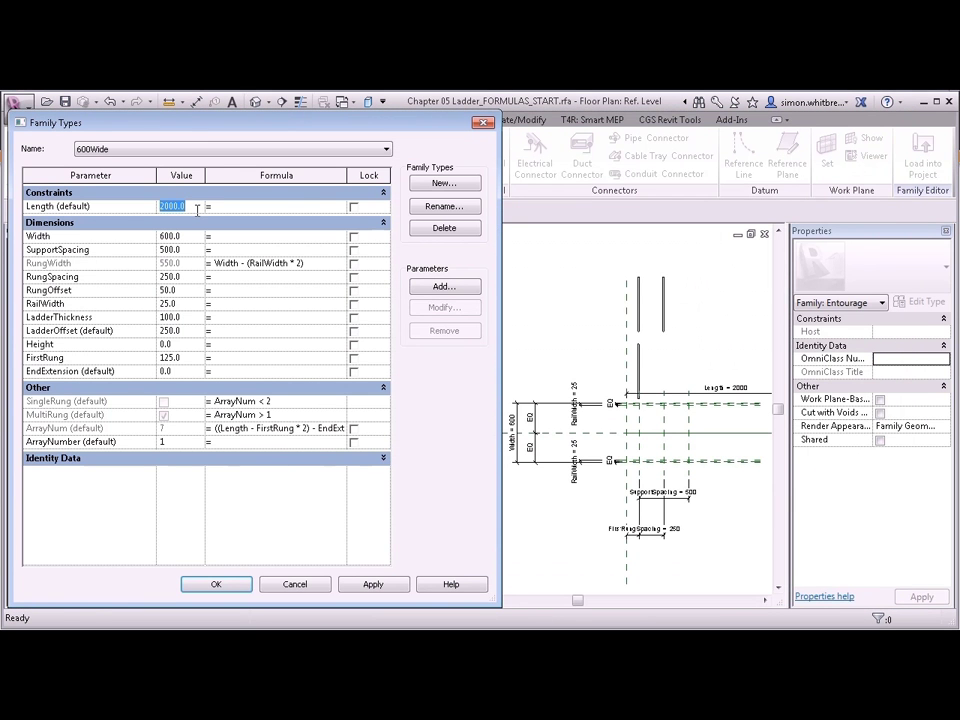
{"action": "type", "text": "1000"}
{"action": "key", "text": "Tab"}
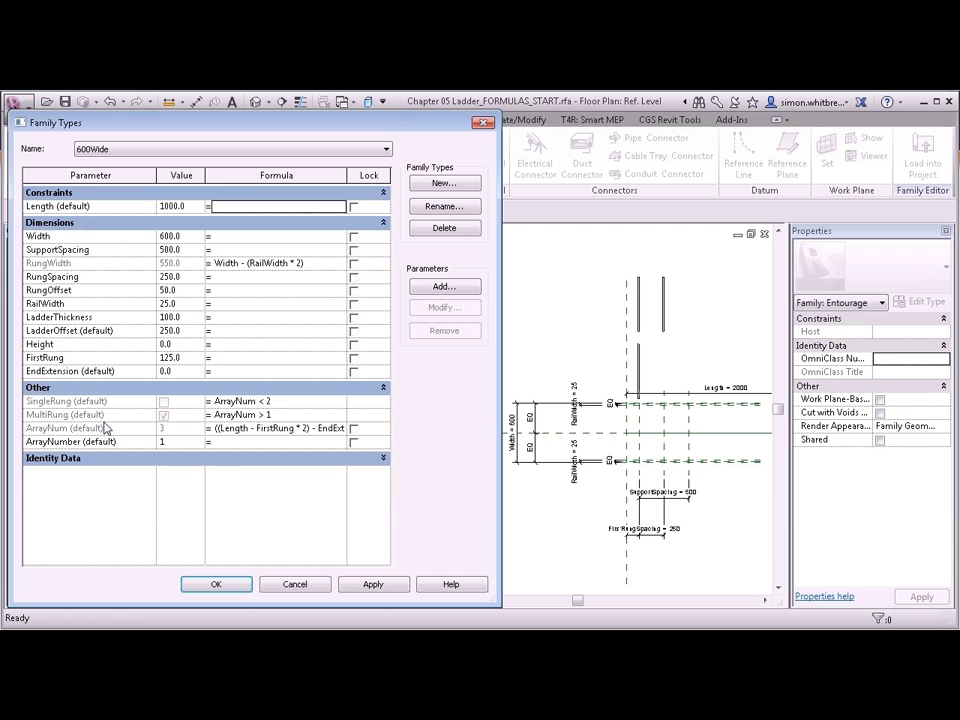
{"action": "left_click", "coordinate": [198, 206]}
{"action": "type", "text": "500"}
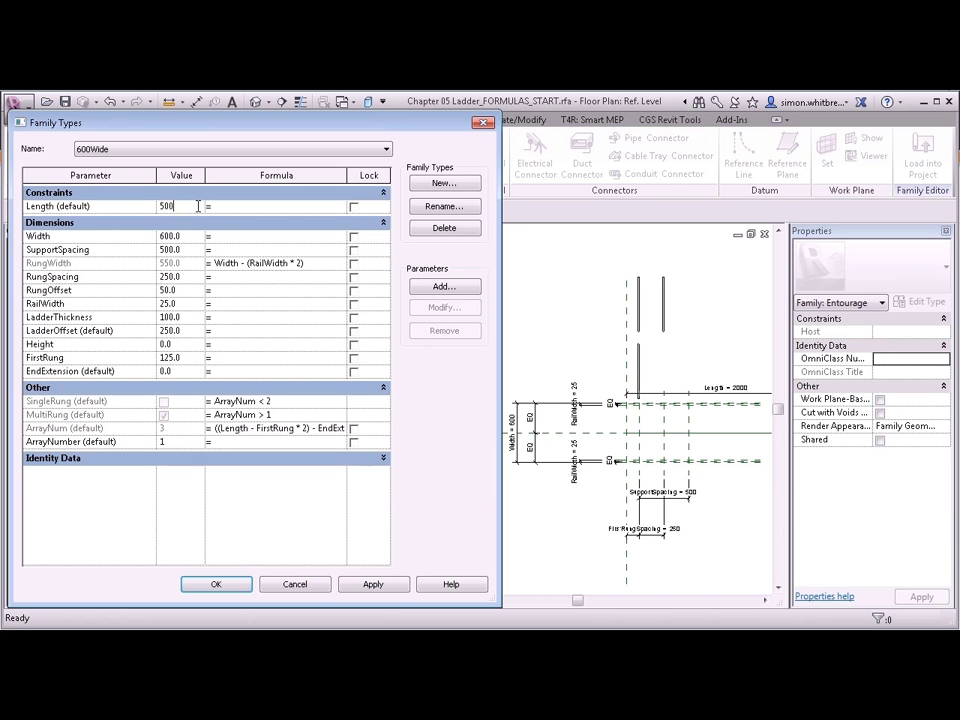
{"action": "left_click", "coordinate": [350, 586]}
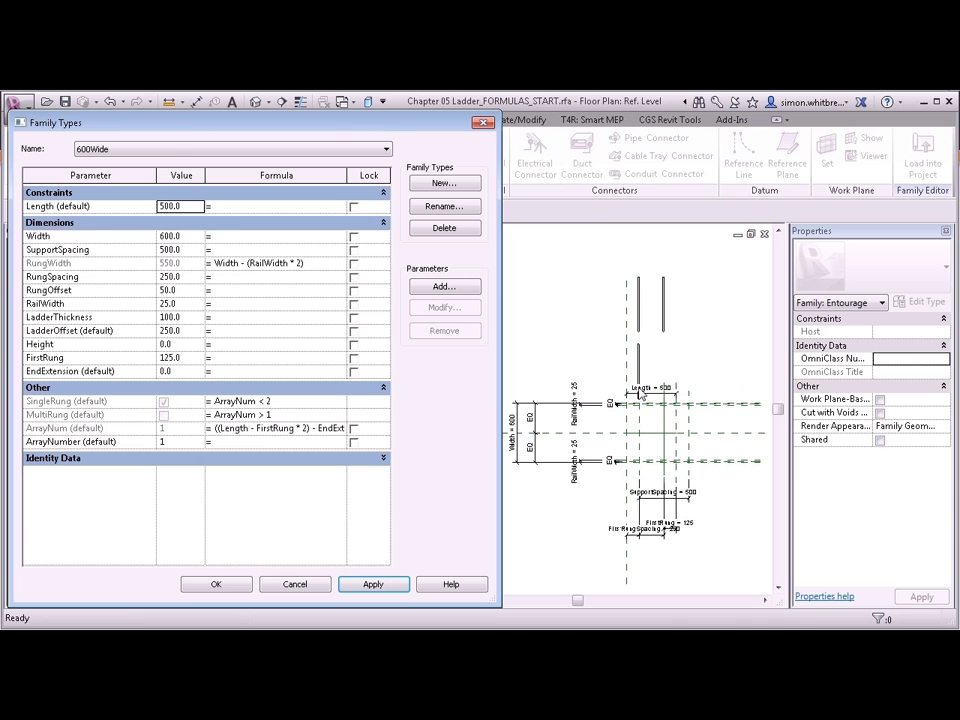
{"action": "left_click", "coordinate": [193, 208]}
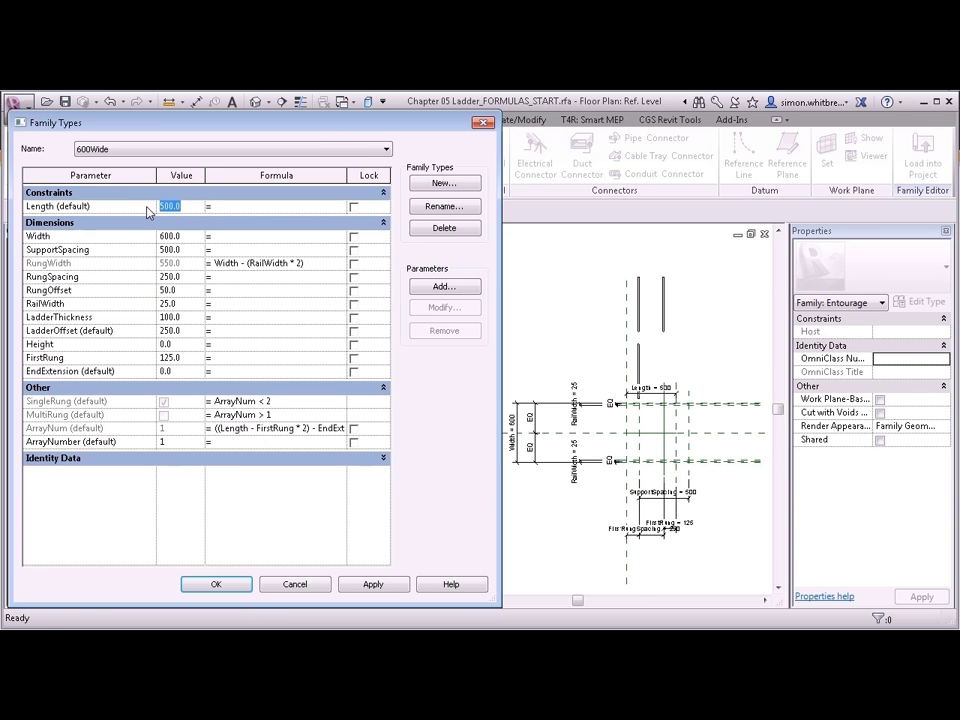
{"action": "type", "text": "2000"}
{"action": "left_click", "coordinate": [368, 589]}
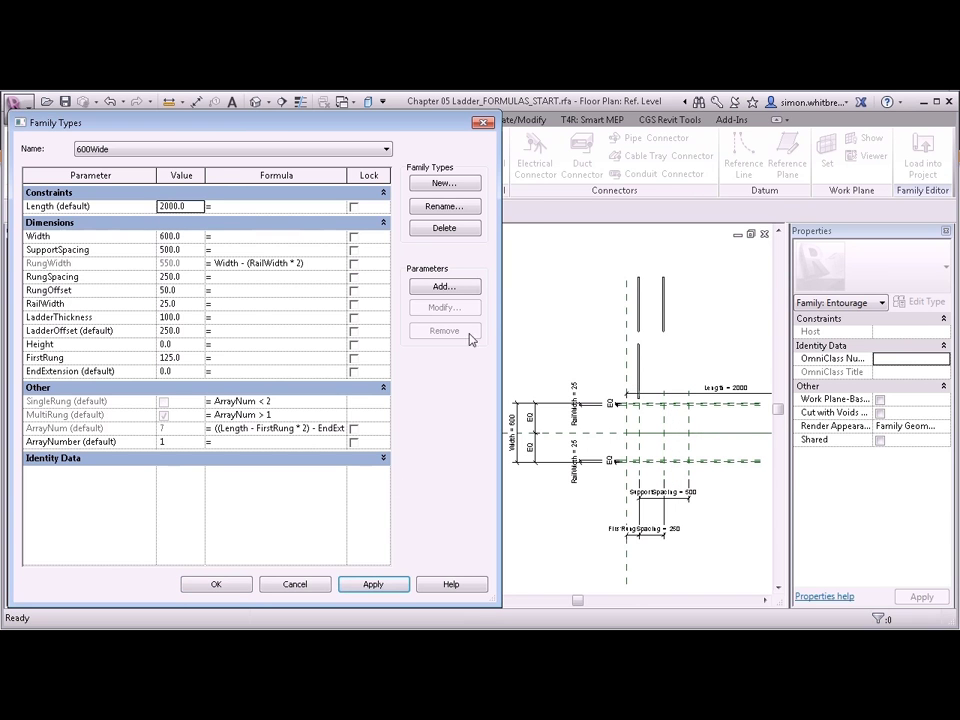
Give the ArrayNumber parameter the formula if(ArrayNum < 2, 2, ArrayNum)
{"action": "left_click_drag", "start_coordinate": [500, 300], "coordinate": [598, 300]}
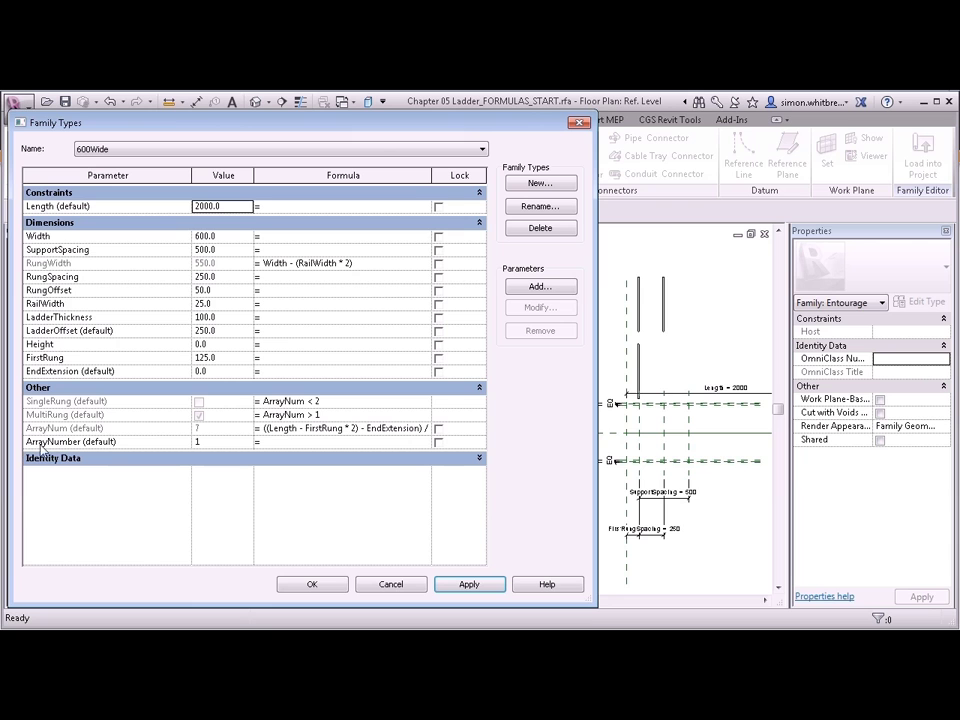
{"action": "left_click", "coordinate": [284, 443]}
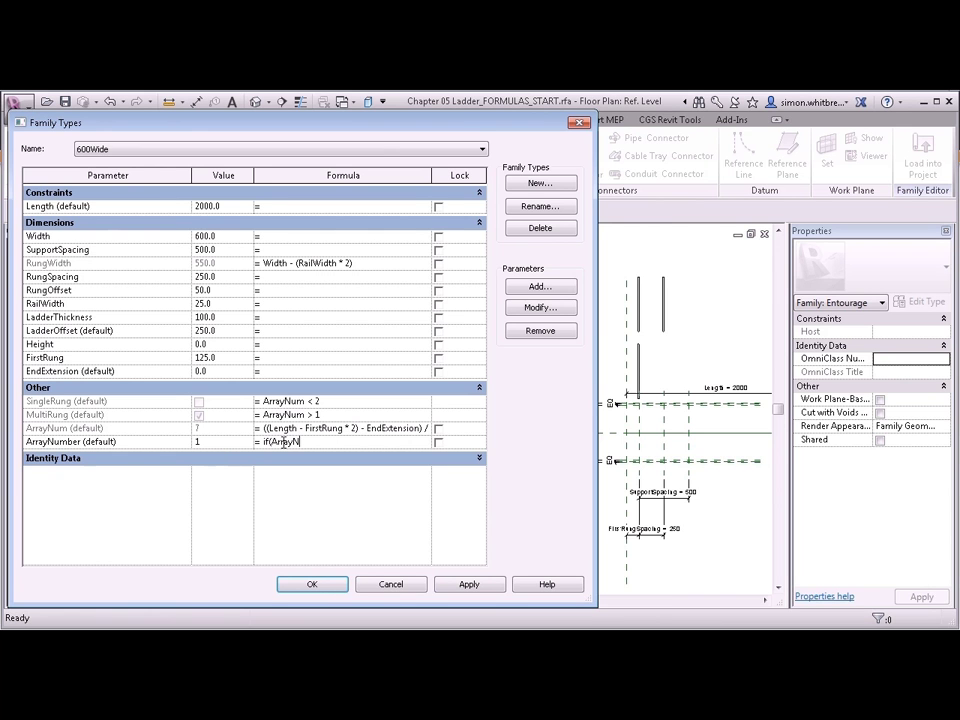
{"action": "type", "text": "if(ArrayNum <2,2,ArrayNum"}
{"action": "key", "text": "Tab"}
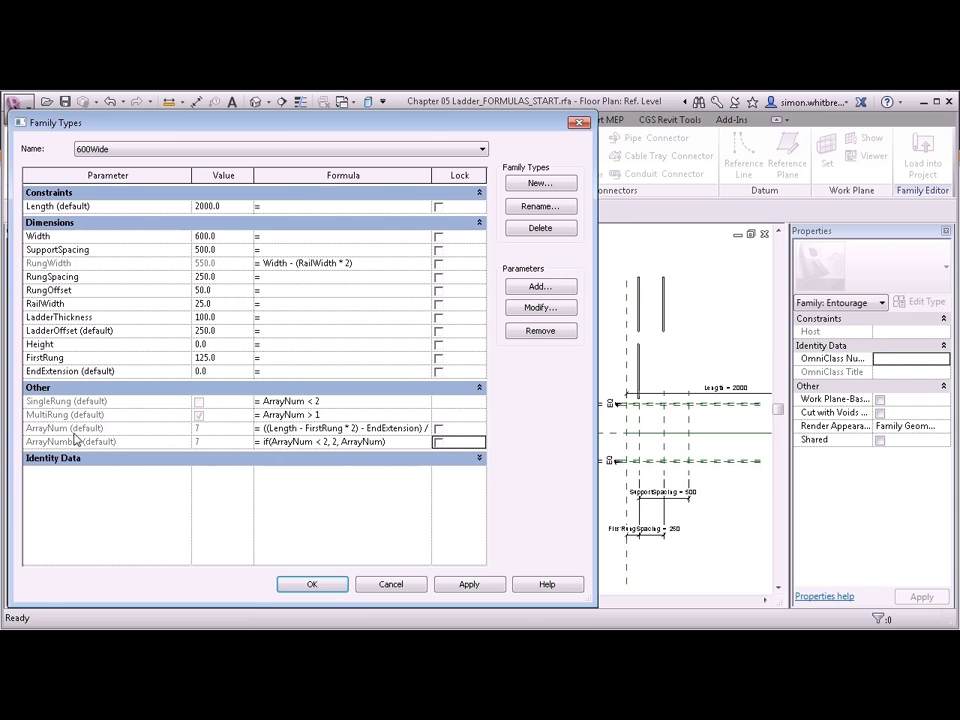
Set the ladder Length to 500, apply it, and accept the family type changes
{"action": "left_click", "coordinate": [232, 206]}
{"action": "type", "text": "500"}
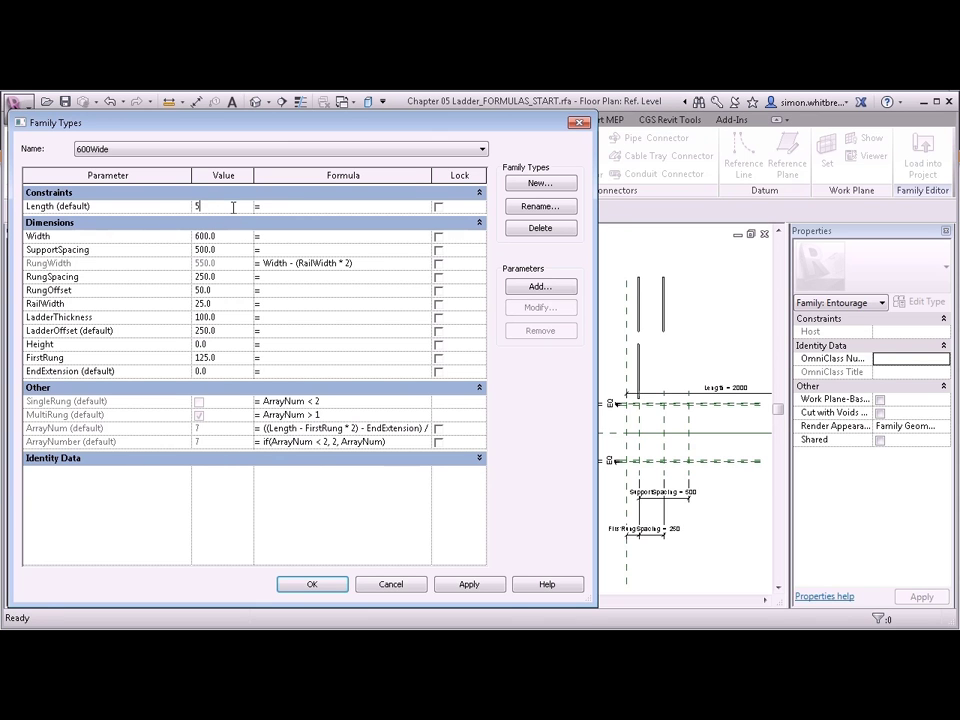
{"action": "left_click", "coordinate": [470, 585]}
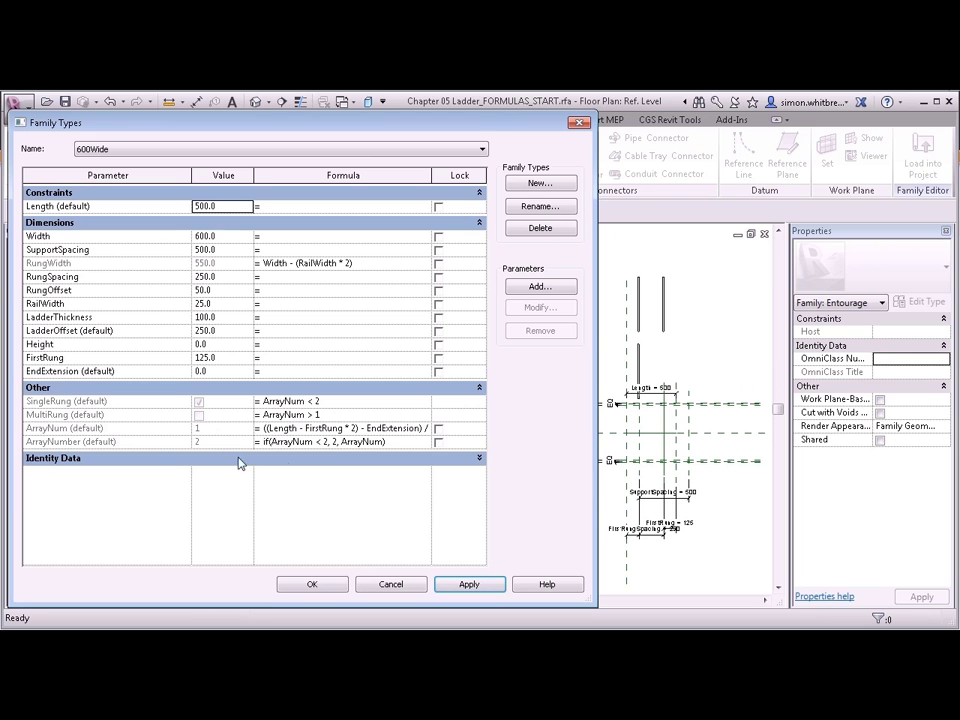
{"action": "left_click", "coordinate": [311, 584]}
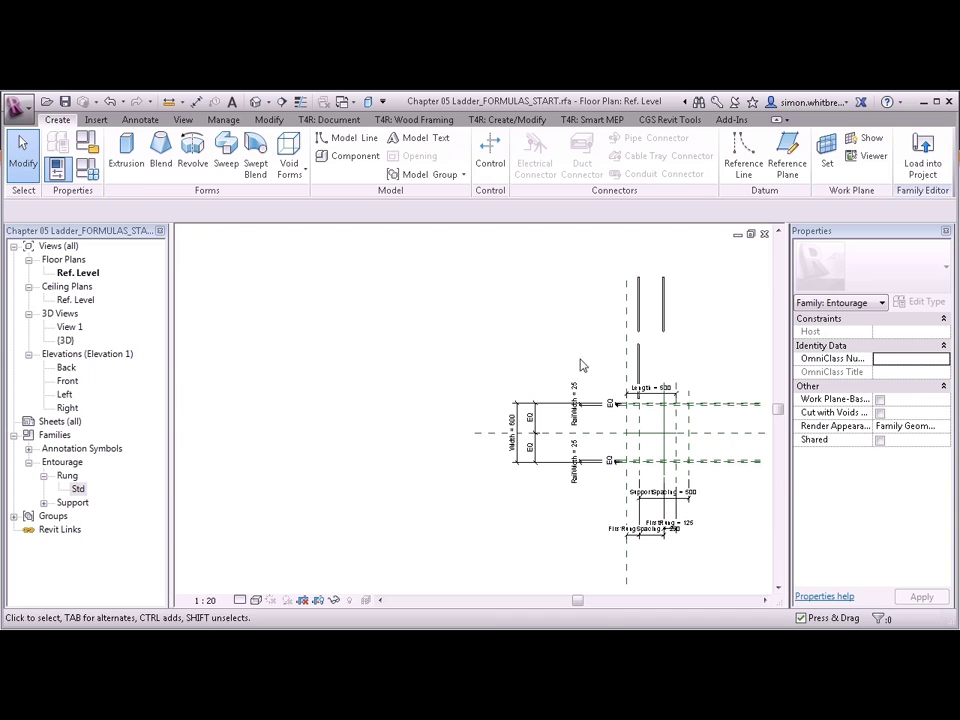
Select the rung array above the ladder and label its count with the ArrayNumber parameter
{"action": "left_click", "coordinate": [637, 308]}
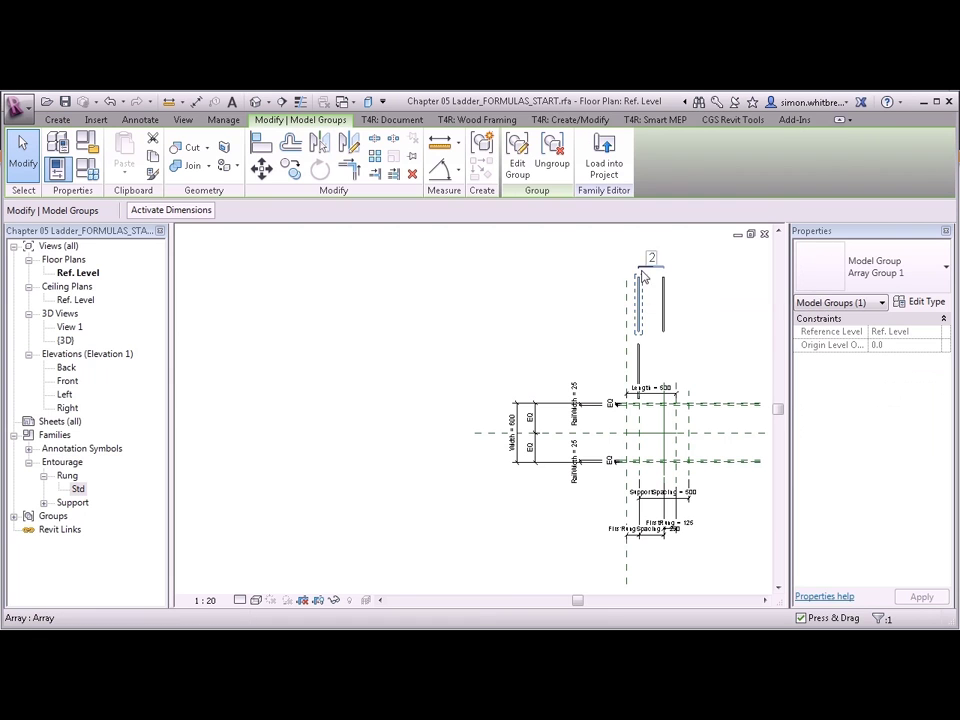
{"action": "left_click", "coordinate": [642, 270]}
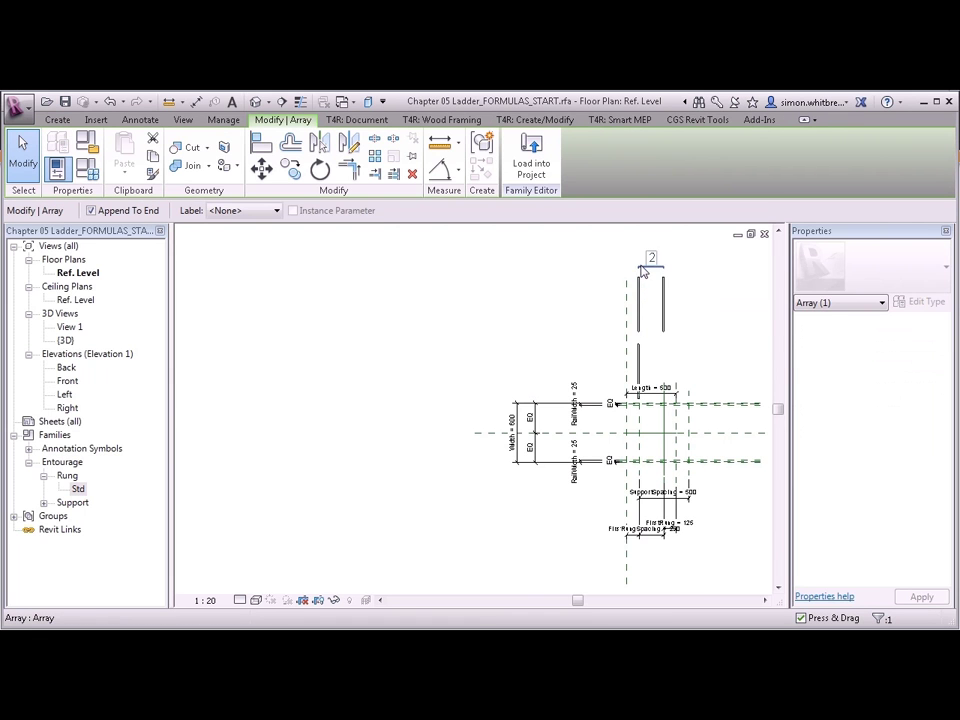
{"action": "left_click", "coordinate": [248, 211]}
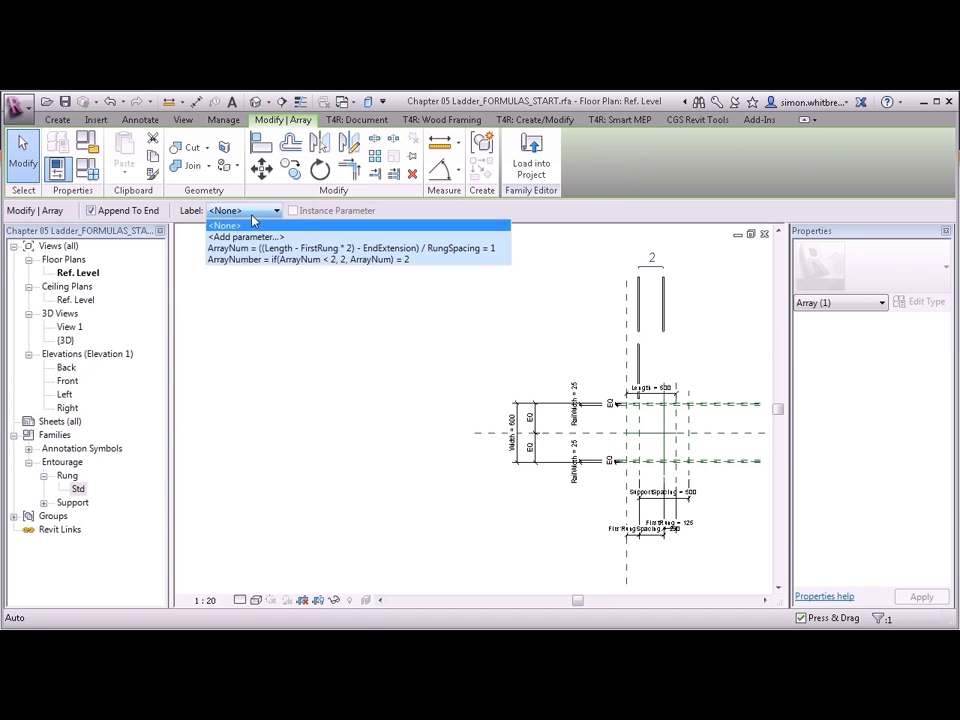
{"action": "left_click", "coordinate": [230, 259]}
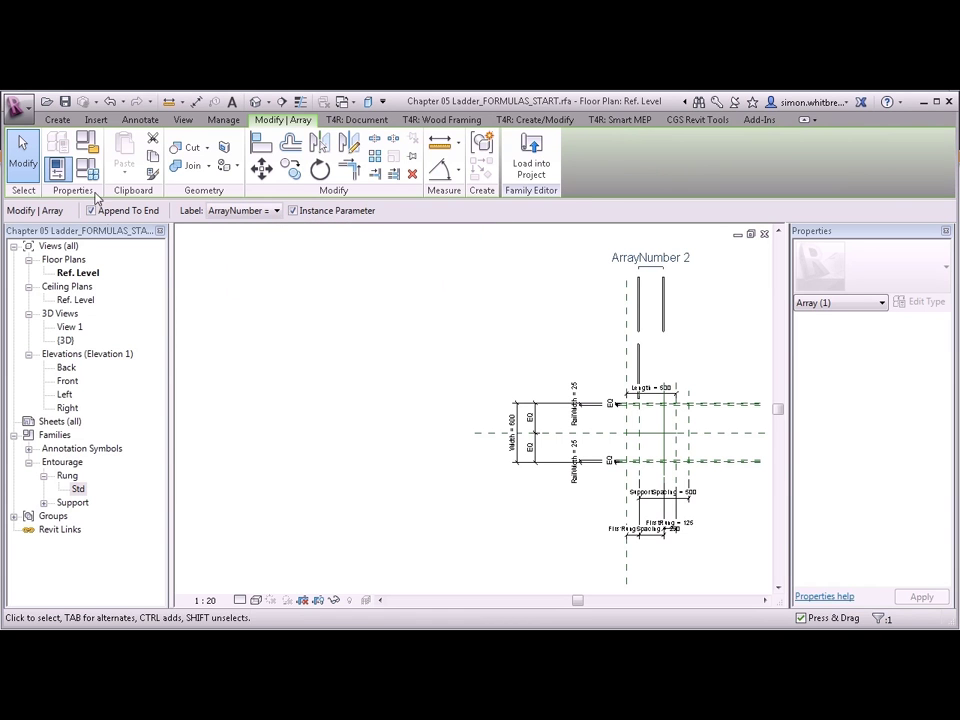
Set the ladder Length to 2000 in the family types, accept the change, and check the whole rung array
{"action": "left_click", "coordinate": [86, 141]}
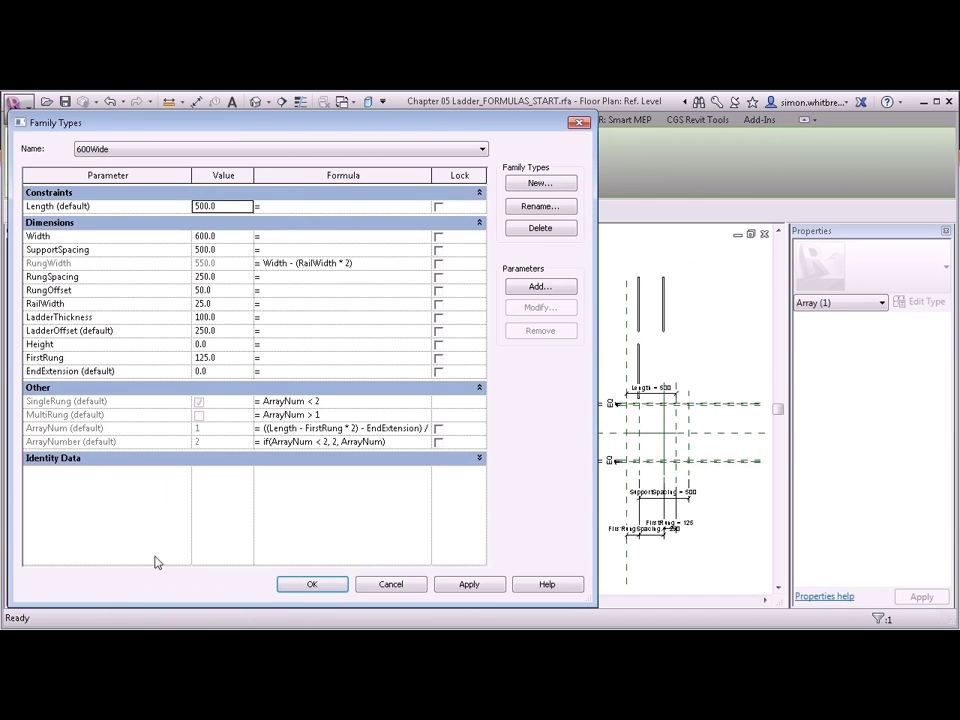
{"action": "double_click", "coordinate": [228, 206]}
{"action": "type", "text": "2000"}
{"action": "left_click", "coordinate": [289, 585]}
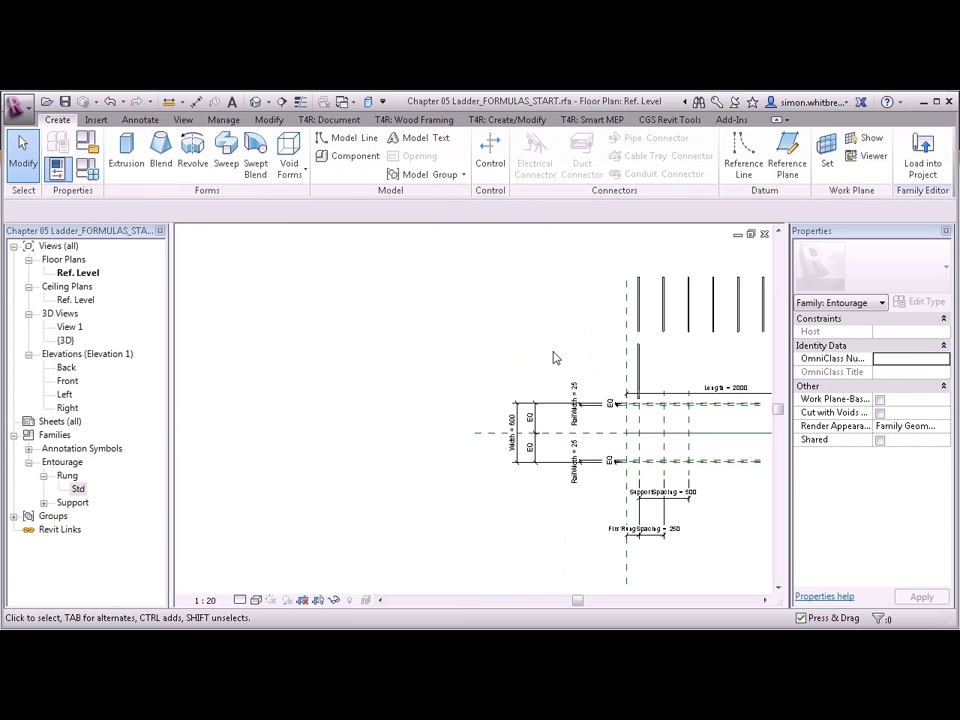
{"action": "middle_click_drag", "start_coordinate": [553, 358], "coordinate": [488, 356]}
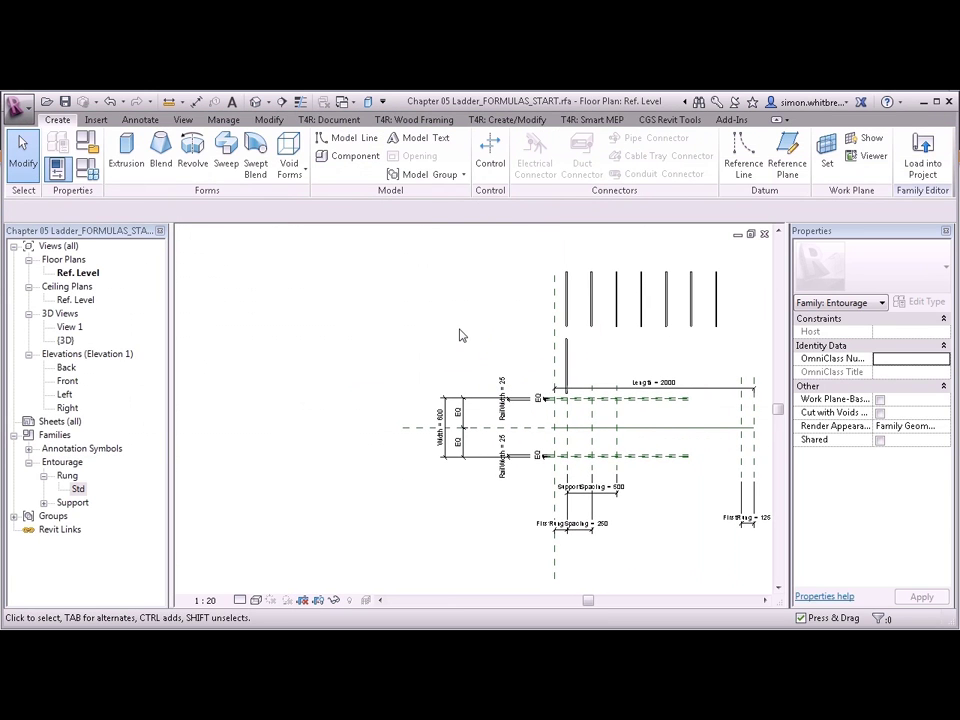
Create a new project based on the Construction Template
{"action": "left_click", "coordinate": [18, 107]}
{"action": "mouse_move", "coordinate": [96, 158]}
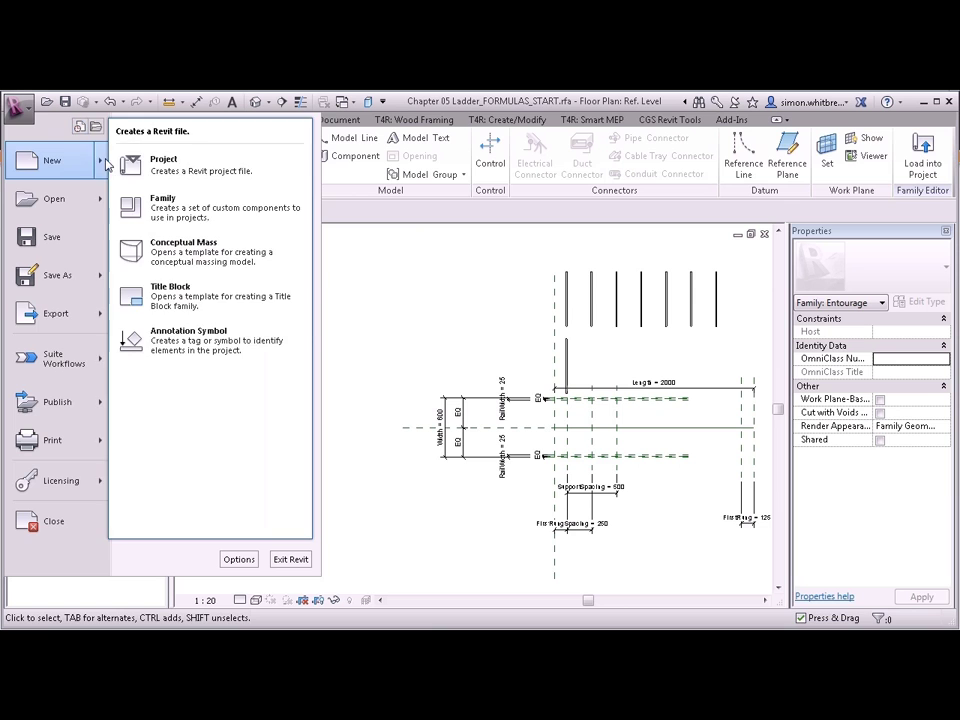
{"action": "left_click", "coordinate": [154, 172]}
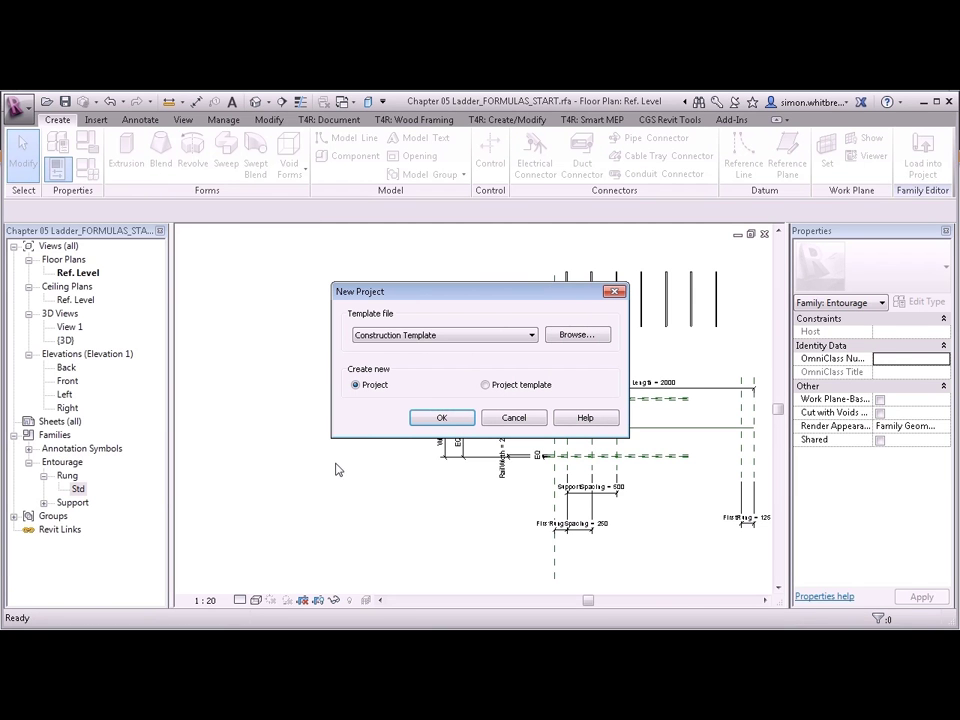
{"action": "left_click", "coordinate": [441, 417]}
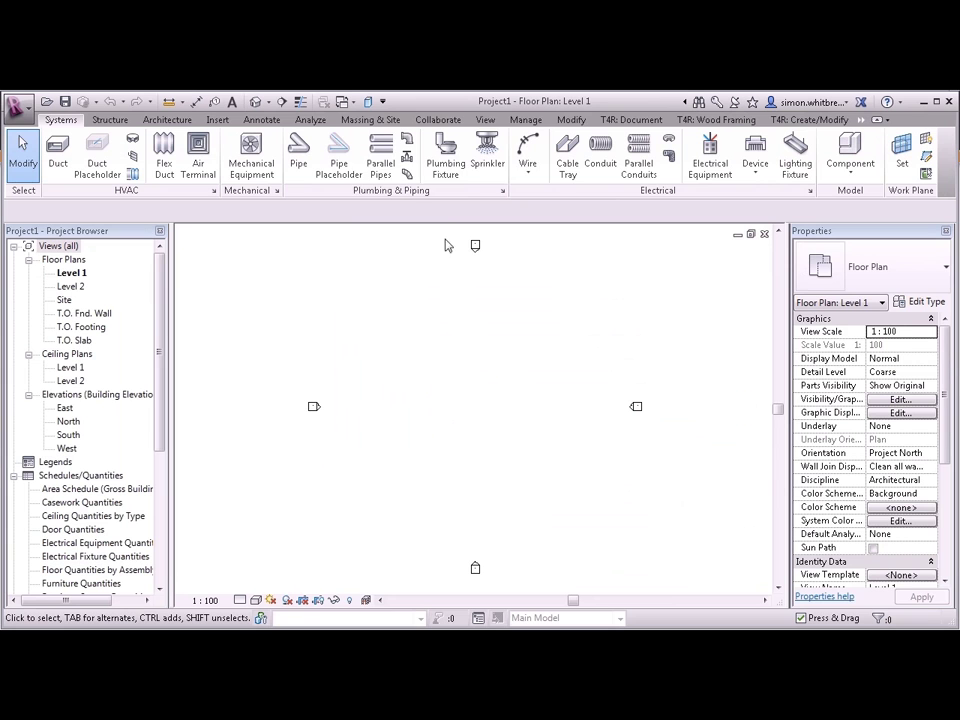
Return to the Chapter 05 Ladder_FORMULAS_START family and load it into the new project
{"action": "left_click", "coordinate": [351, 104]}
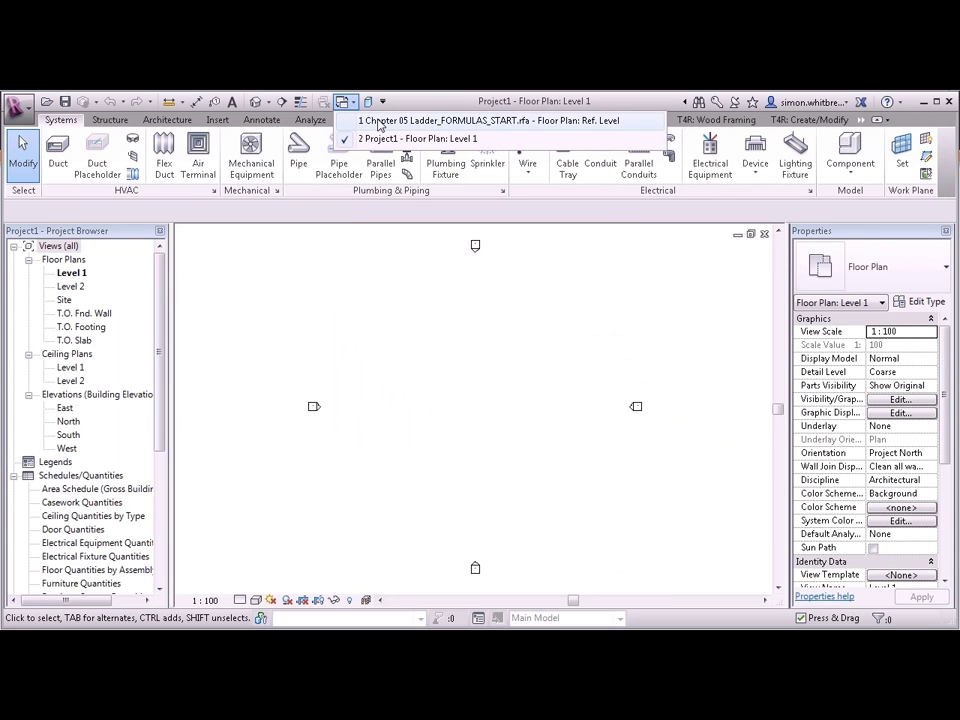
{"action": "left_click", "coordinate": [379, 124]}
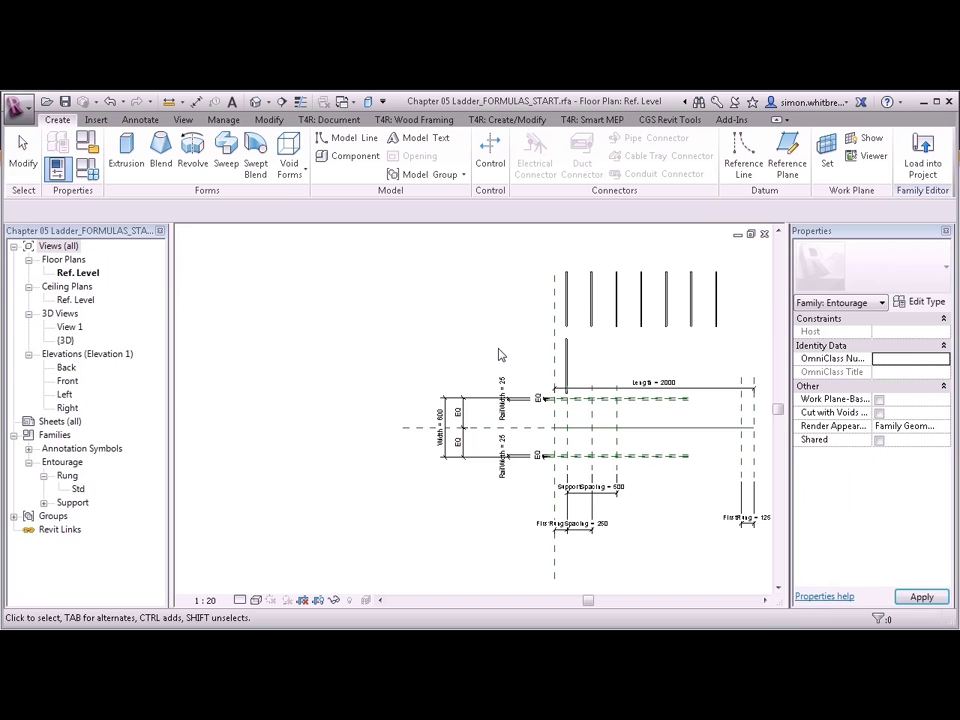
{"action": "left_click", "coordinate": [928, 158]}
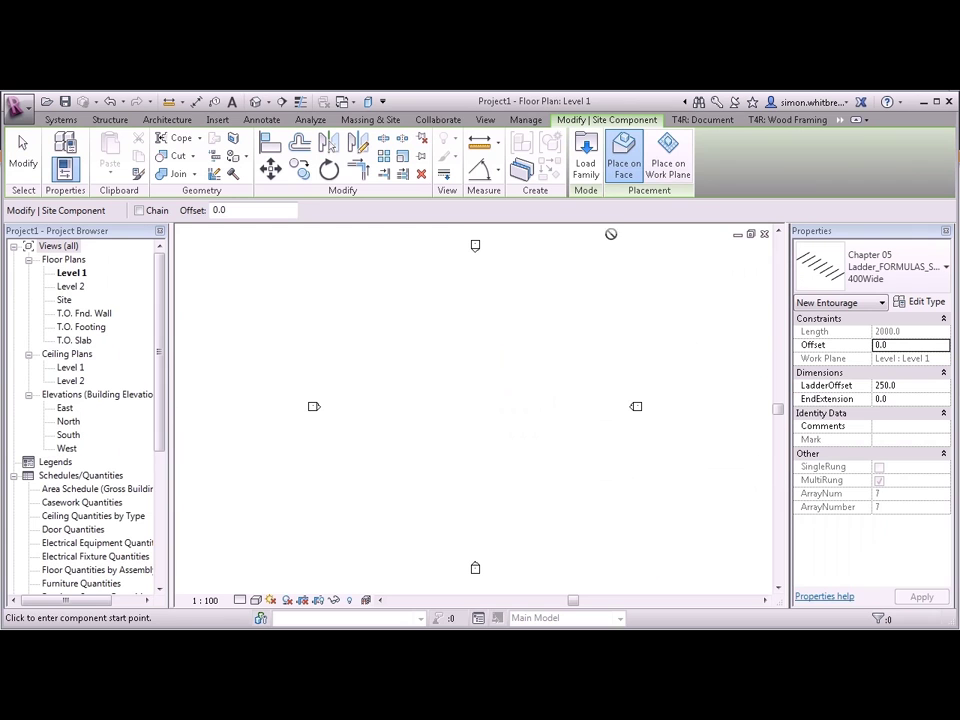
Place the 400Wide ladder on the Level 1 work plane as a horizontal run about 8000 mm long between the elevation markers
{"action": "left_click", "coordinate": [665, 166]}
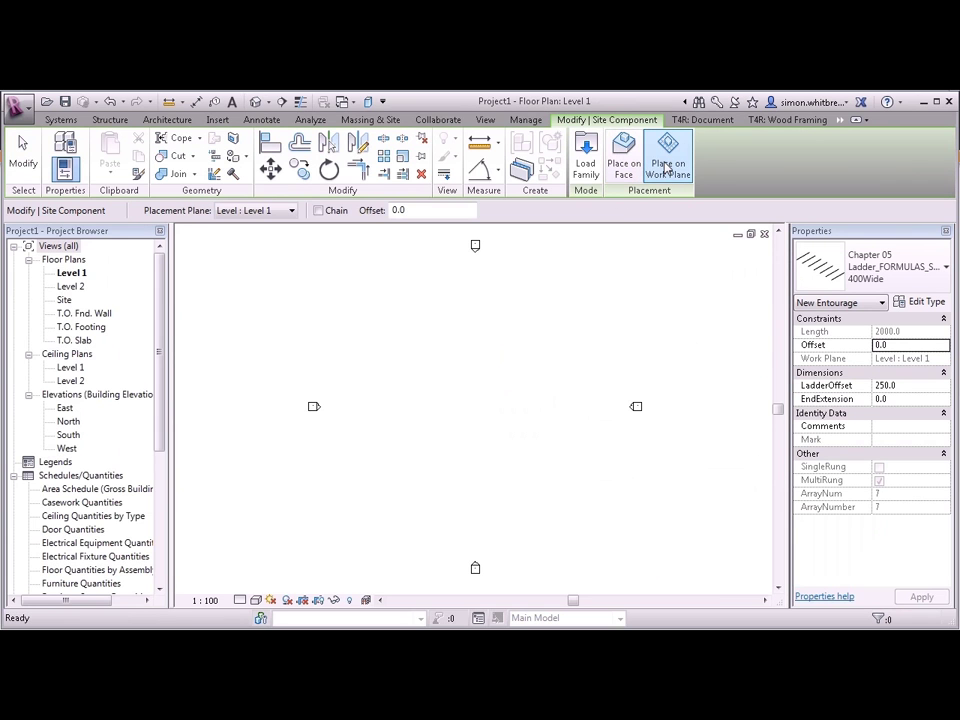
{"action": "left_click", "coordinate": [416, 401]}
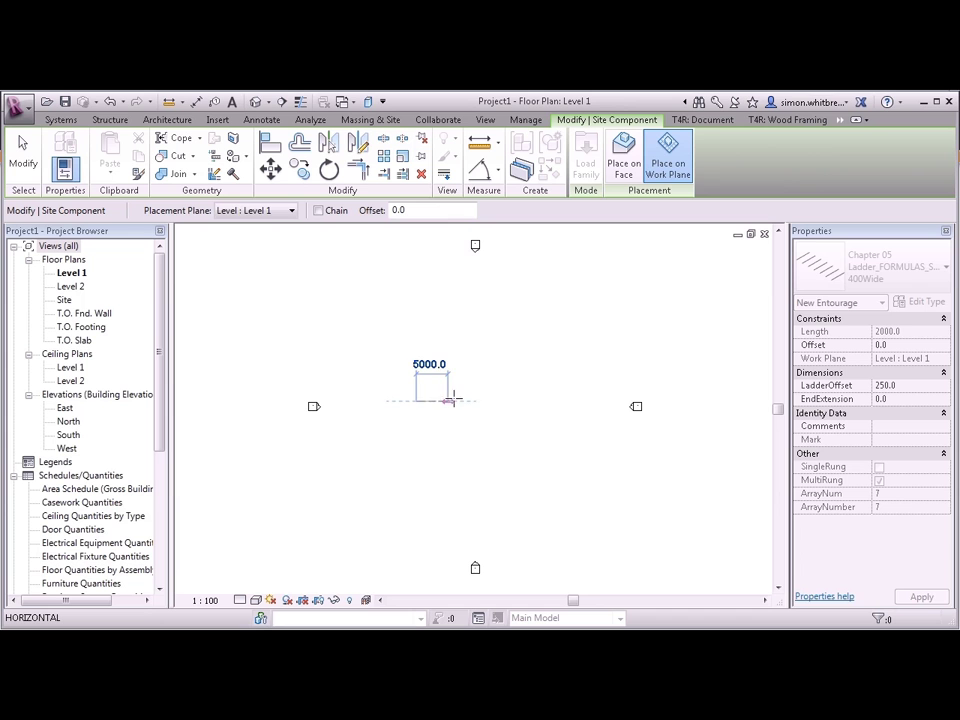
{"action": "left_click", "coordinate": [465, 402]}
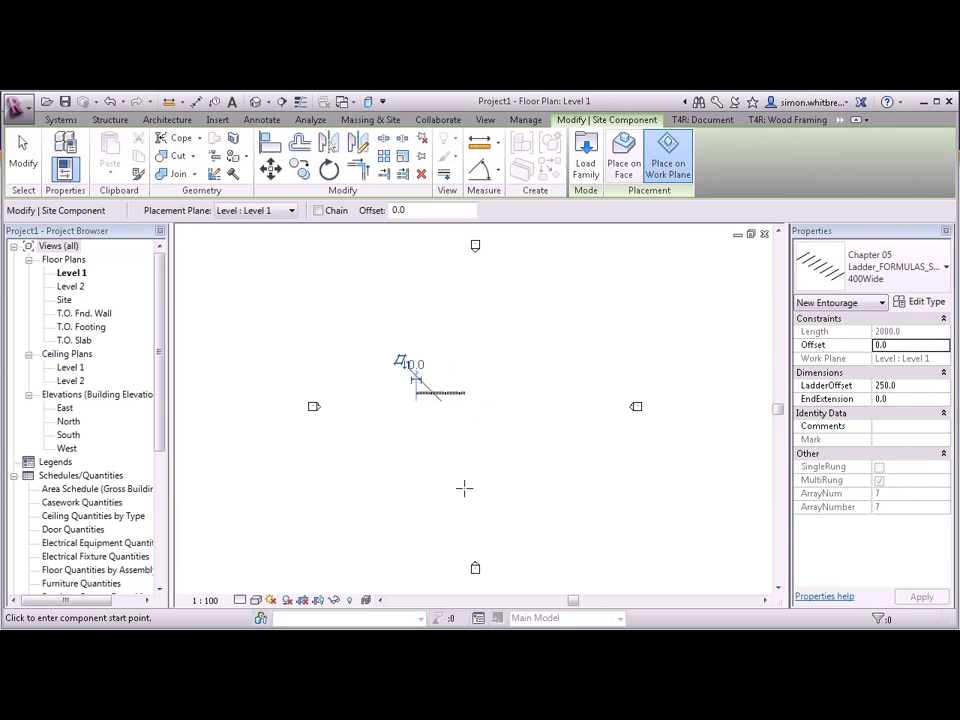
{"action": "left_click", "coordinate": [22, 150]}
{"action": "left_click", "coordinate": [421, 409]}
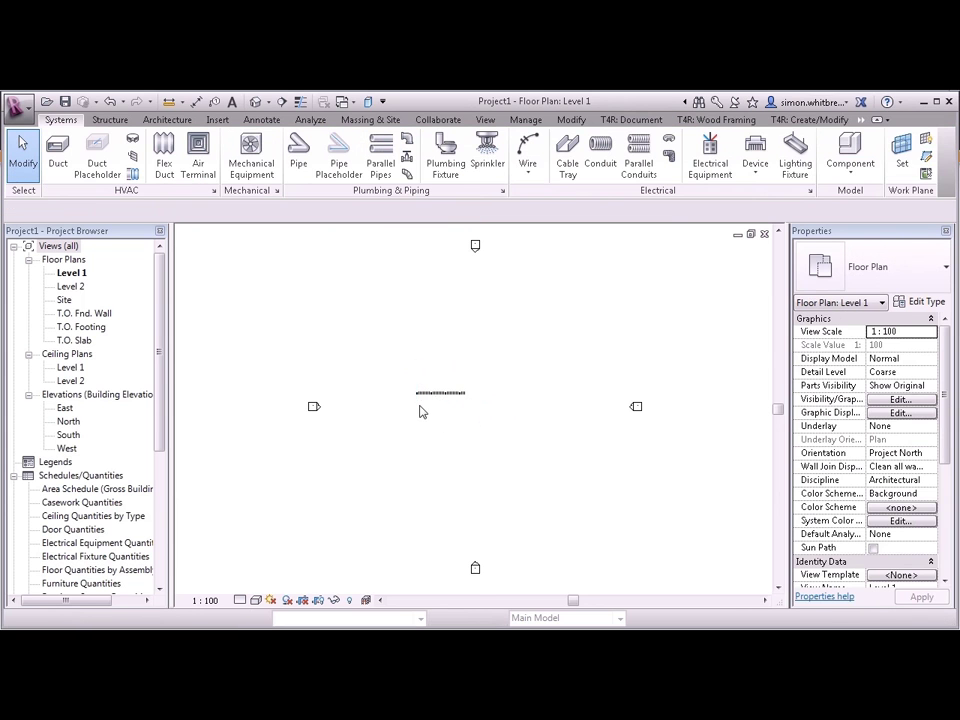
Select the placed ladder and shorten it to about 300 mm by moving its far end toward its start
{"action": "scroll", "coordinate": [420, 405], "scroll_direction": "up", "scroll_amount": 5}
{"action": "middle_click_drag", "start_coordinate": [470, 397], "coordinate": [404, 448]}
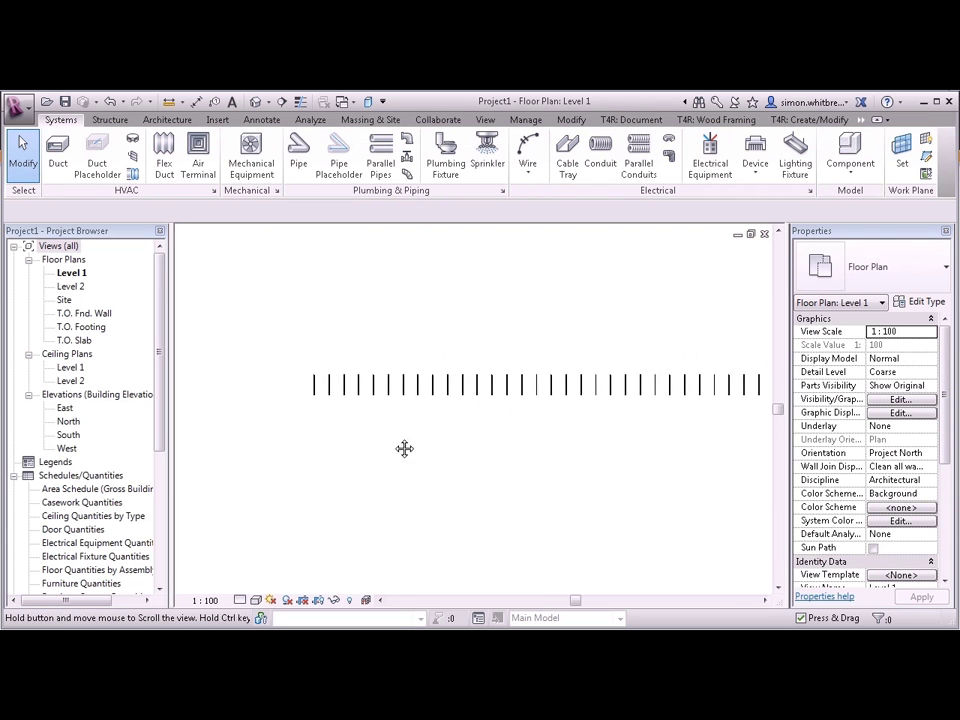
{"action": "left_click", "coordinate": [377, 376]}
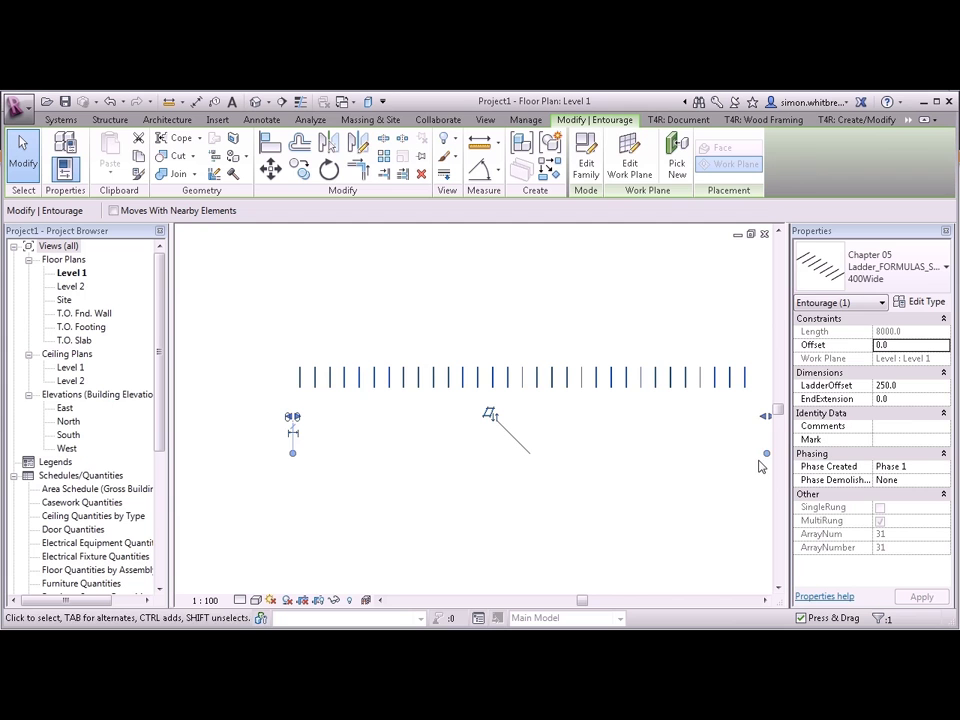
{"action": "left_click_drag", "start_coordinate": [767, 455], "coordinate": [310, 453]}
Stretch the ladder's far end to a length of about 780 mm and then about 1340 mm to test the rung count
{"action": "scroll", "coordinate": [253, 495], "scroll_direction": "up", "scroll_amount": 4}
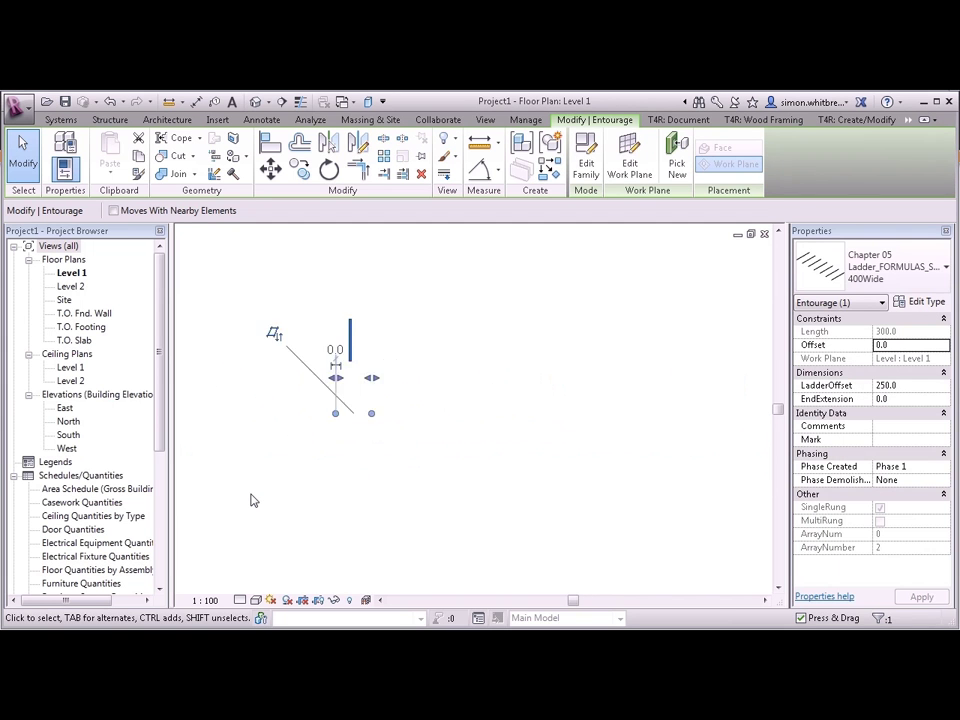
{"action": "middle_click_drag", "start_coordinate": [265, 399], "coordinate": [250, 451]}
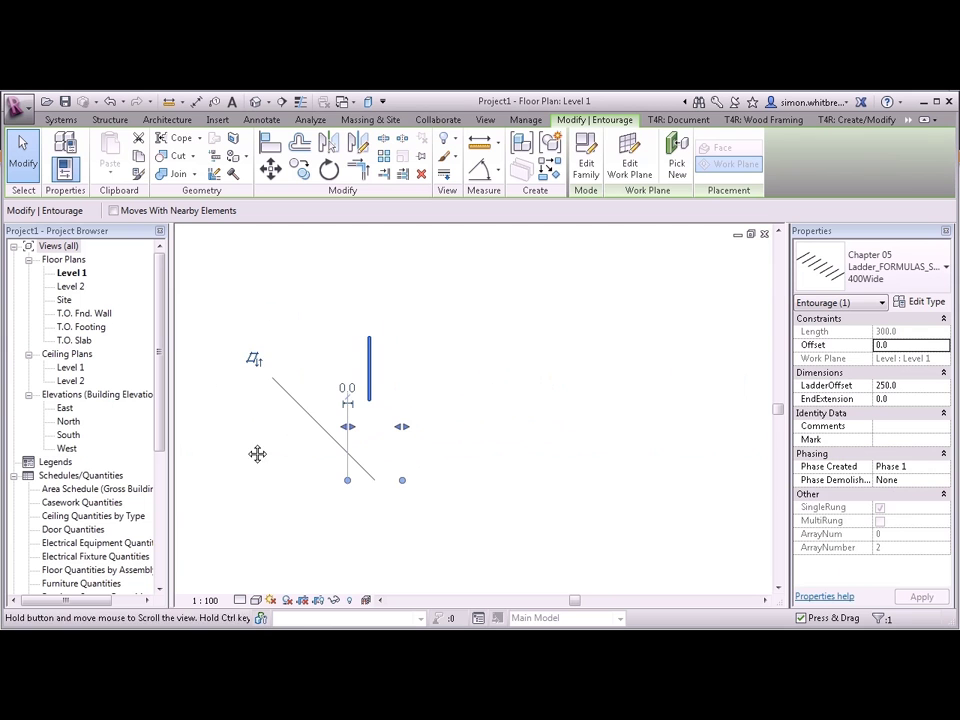
{"action": "left_click_drag", "start_coordinate": [402, 481], "coordinate": [489, 479]}
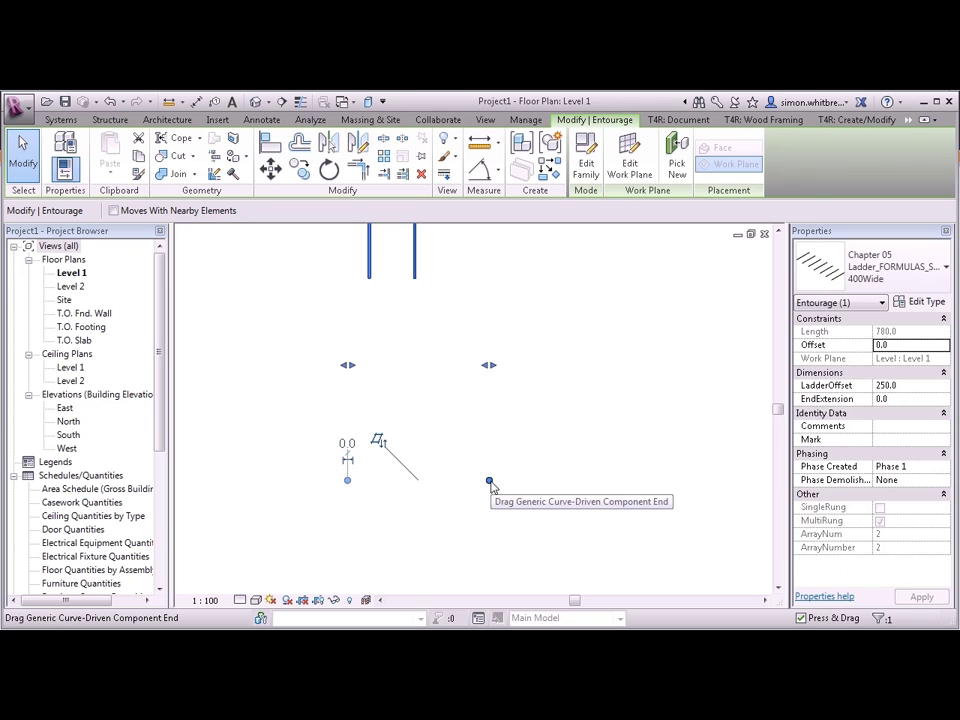
{"action": "left_click_drag", "start_coordinate": [490, 483], "coordinate": [591, 483]}
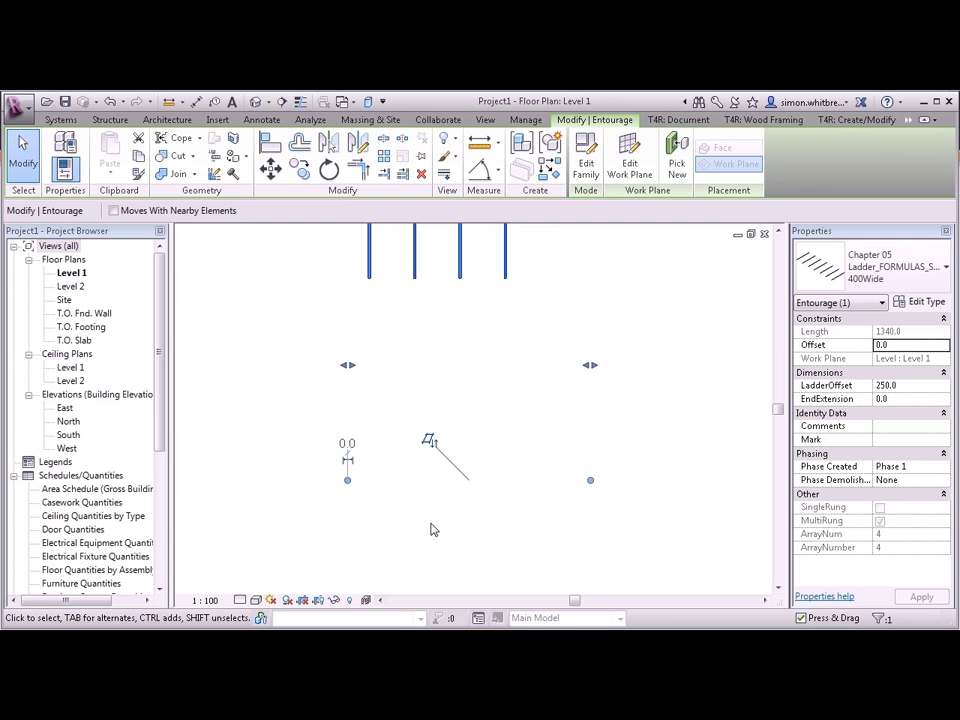